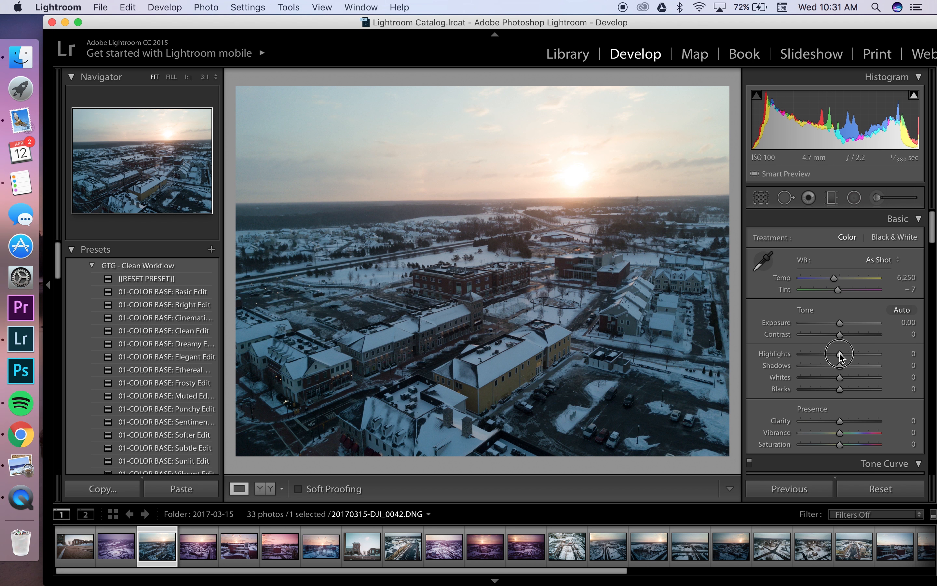
# Step: Set the white balance to Temp 5,478 and Tint +61, with Highlights at −29 and Shadows at +100
pyautogui.moveTo(840, 356); pyautogui.dragTo(828, 356)
pyautogui.moveTo(834, 278); pyautogui.dragTo(856, 290)
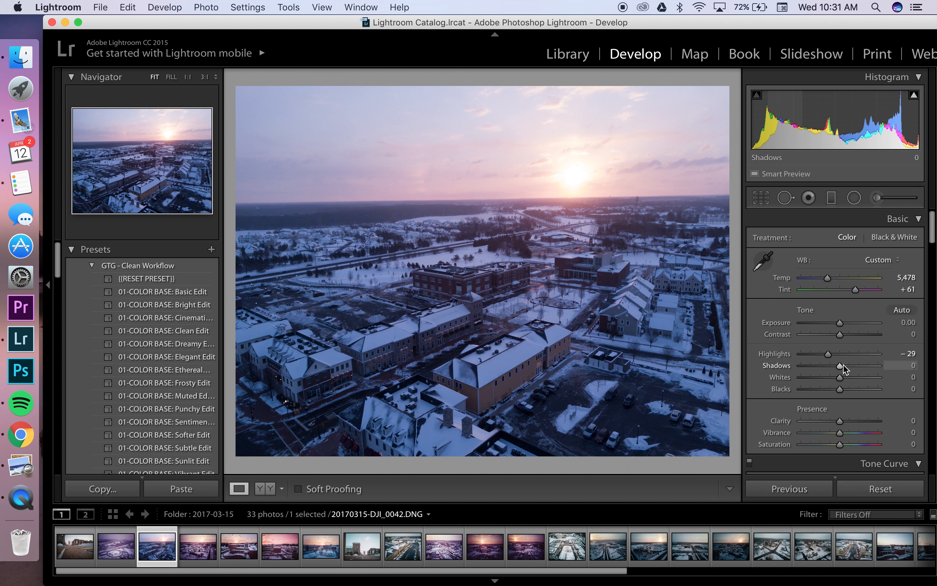
pyautogui.moveTo(839, 366); pyautogui.dragTo(878, 366)
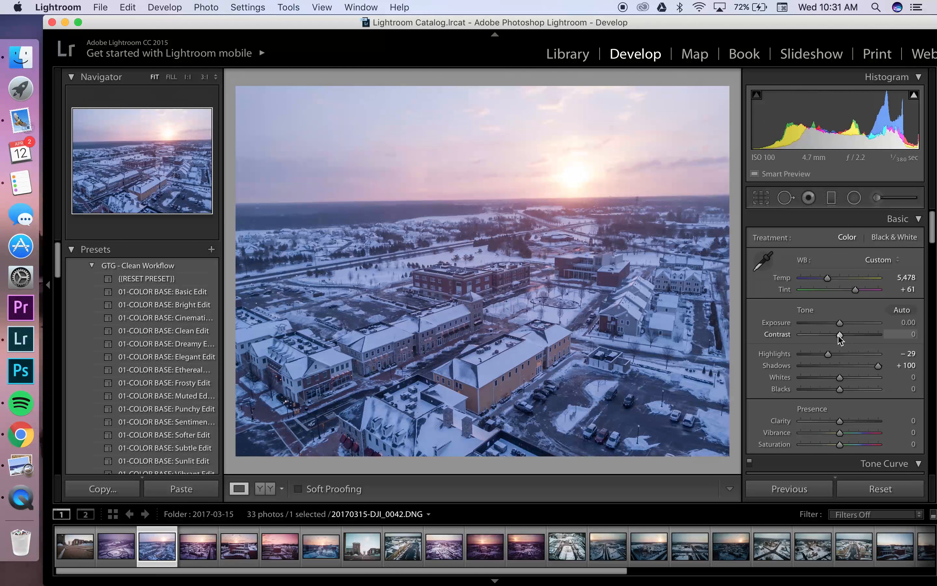
# Step: Set Contrast to +12, Whites to +18, Blacks to −25, Clarity to +20 and Exposure to −0.15
pyautogui.moveTo(839, 339); pyautogui.dragTo(843, 334)
pyautogui.click(482, 344)
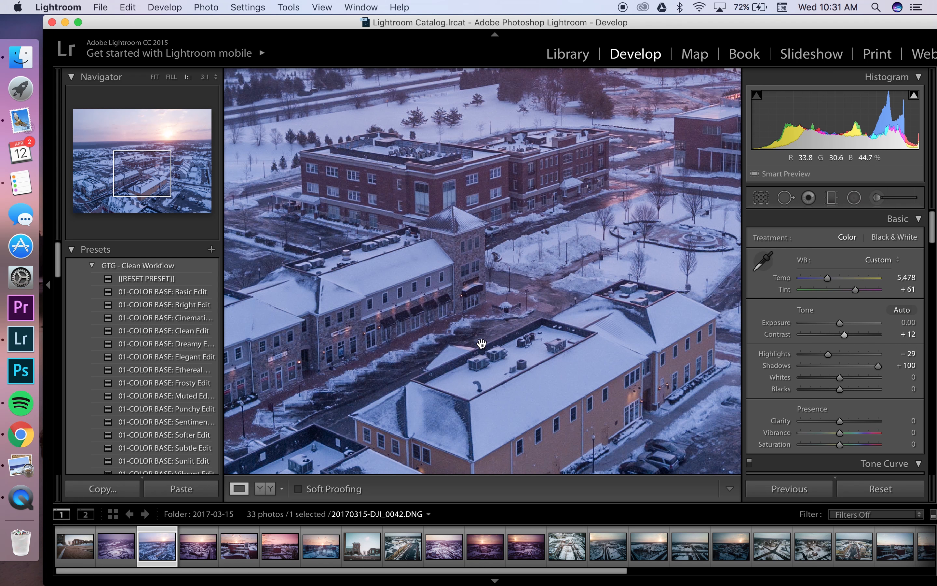
pyautogui.click(482, 344)
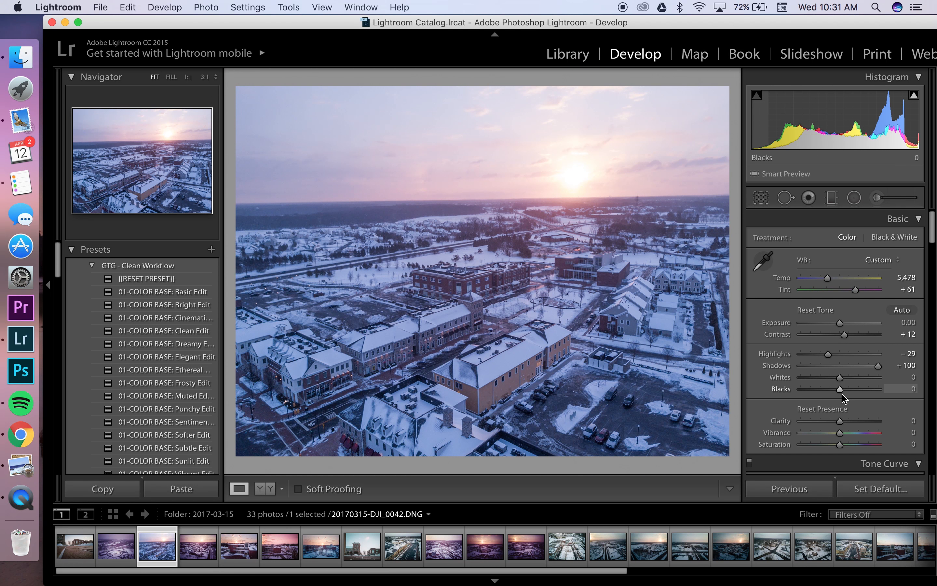
pyautogui.moveTo(839, 391)
pyautogui.mouseDown()
pyautogui.moveTo(830, 390)
pyautogui.moveTo(847, 383)
pyautogui.mouseUp()
pyautogui.keyDown('alt'); pyautogui.click(840, 382); pyautogui.keyUp('alt')
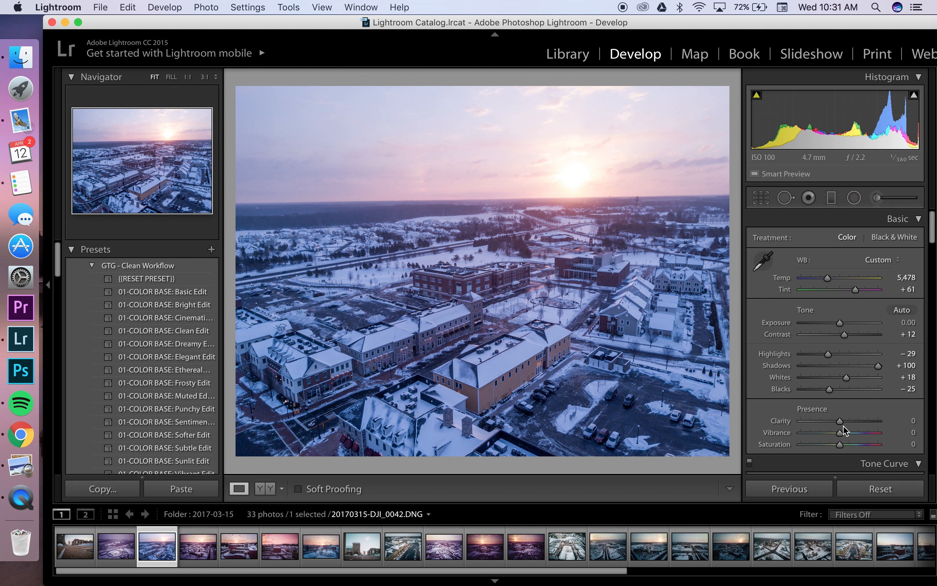
pyautogui.moveTo(845, 422); pyautogui.dragTo(848, 421)
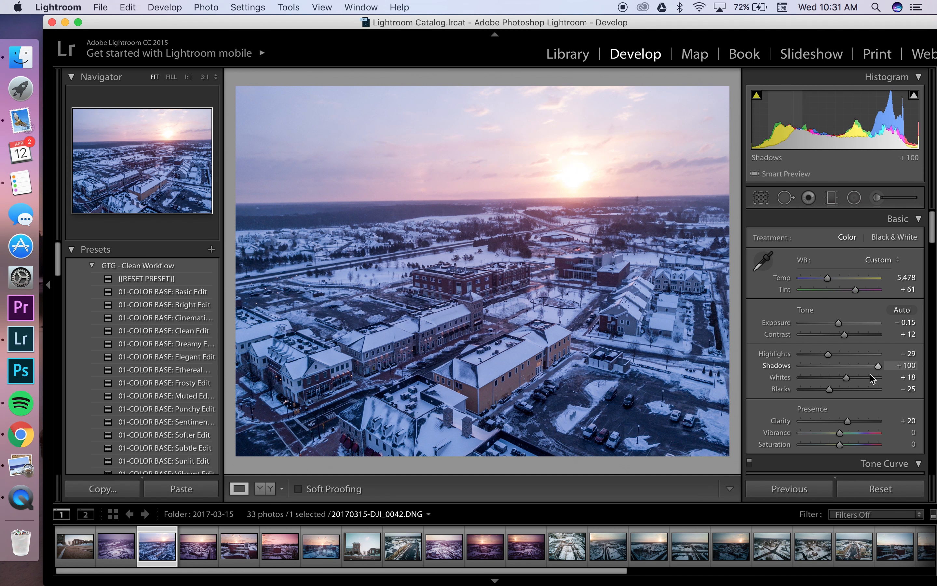
# Step: Set the sharpening Amount to 51 and the noise reduction Luminance to 20
pyautogui.scroll(-10, 871, 372)
pyautogui.scroll(-10, 874, 371)
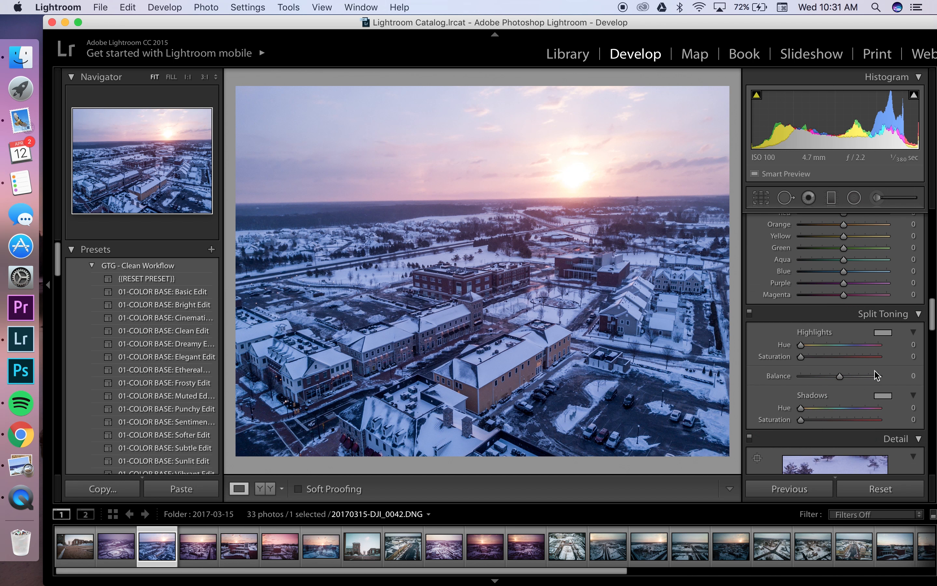
pyautogui.moveTo(815, 354); pyautogui.dragTo(824, 354)
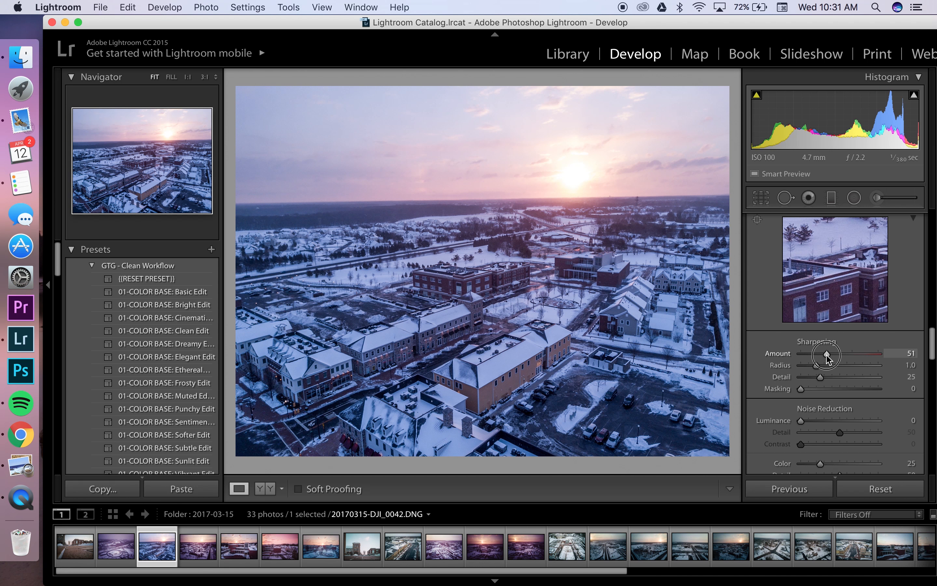
pyautogui.moveTo(801, 421); pyautogui.dragTo(810, 421)
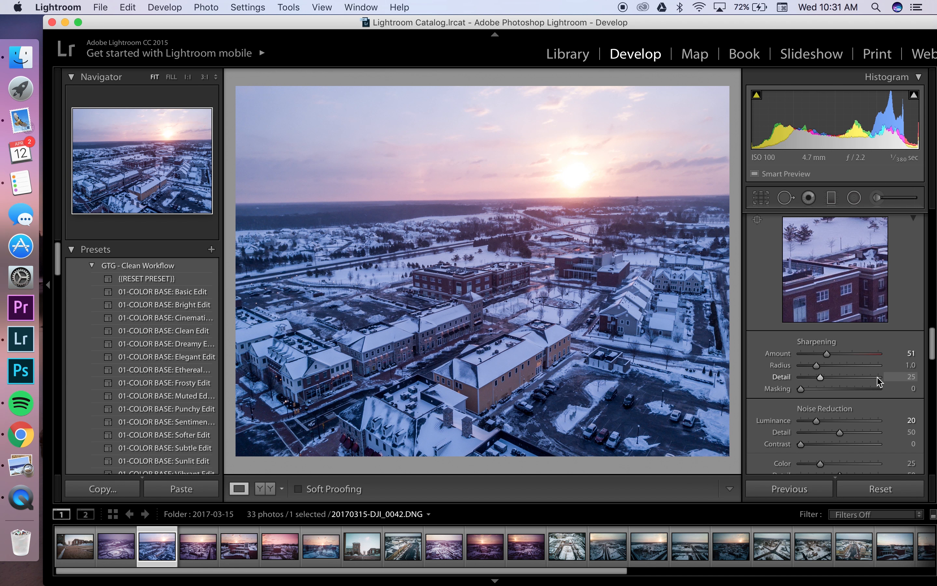
pyautogui.scroll(-4, 880, 381)
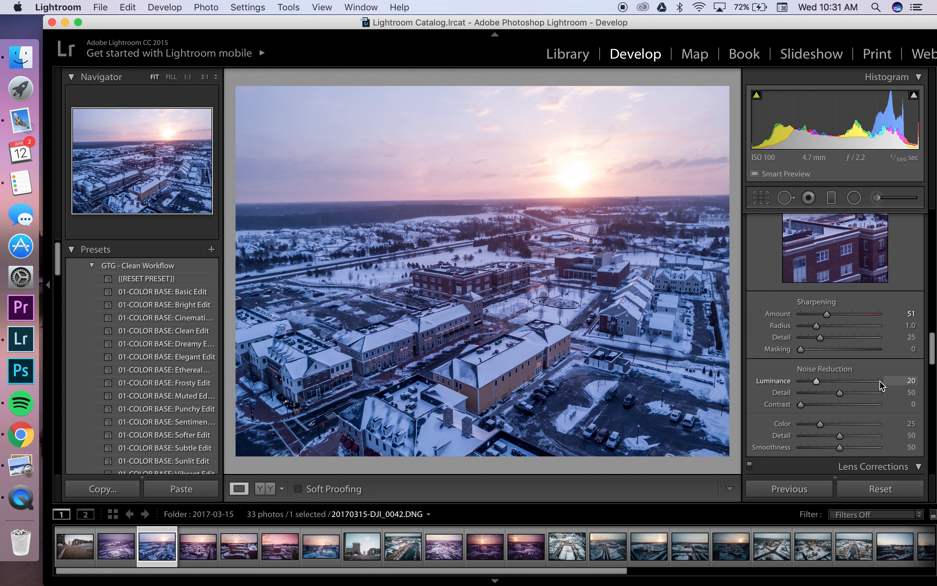
pyautogui.rightClick(21, 497)
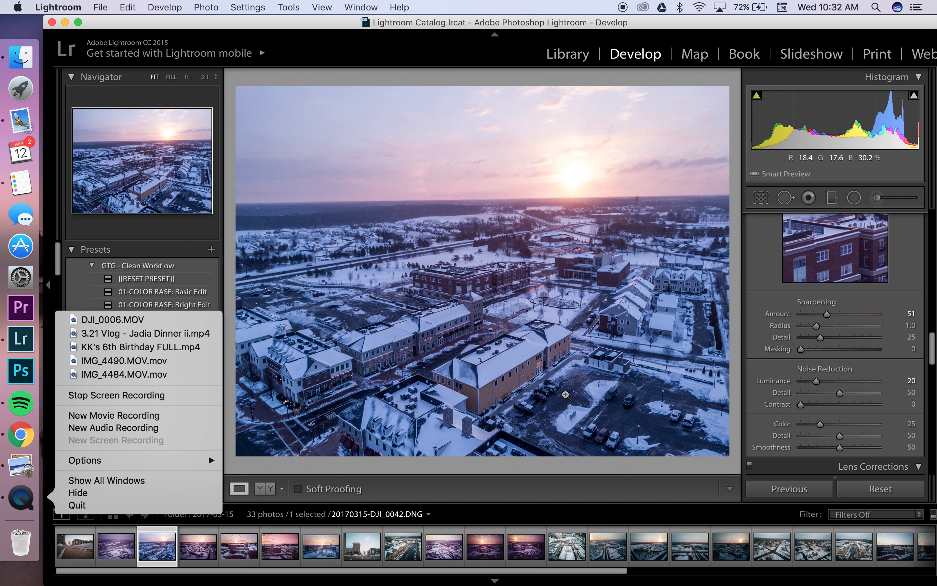
pyautogui.click(566, 395)
pyautogui.click(565, 394)
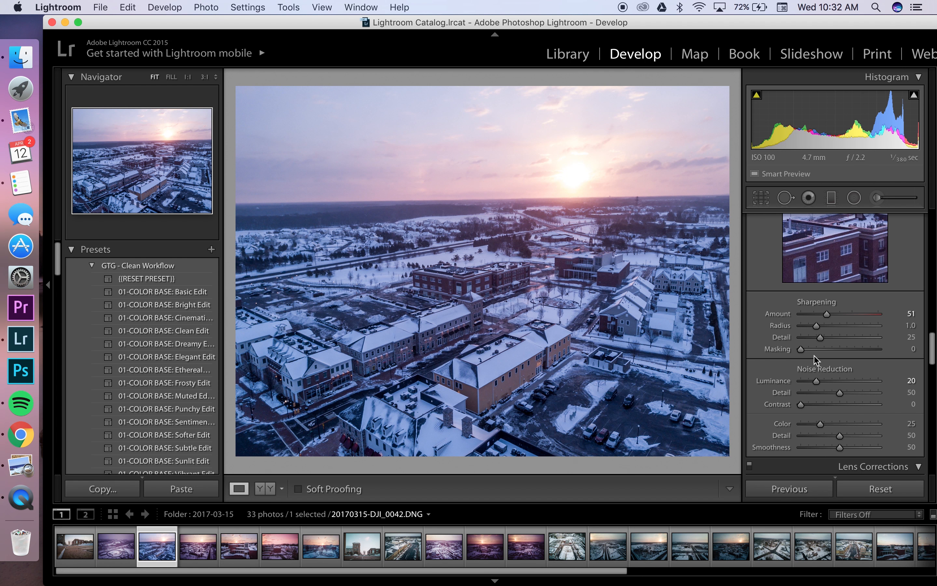
# Step: Set the sharpening Masking to 29 and enable Remove Chromatic Aberration in the lens corrections
pyautogui.moveTo(808, 349); pyautogui.dragTo(822, 354)
pyautogui.scroll(-5, 852, 368)
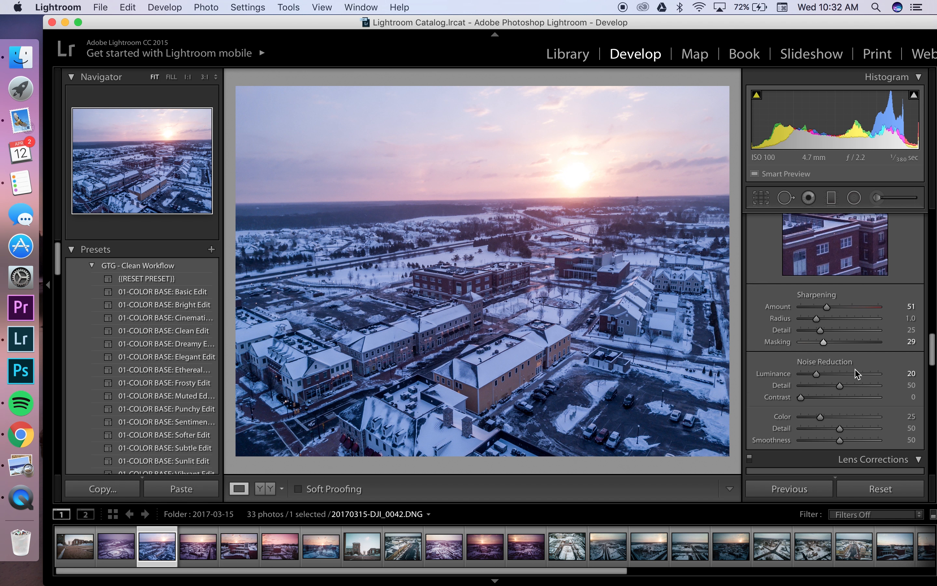
pyautogui.click(855, 372)
pyautogui.click(825, 401)
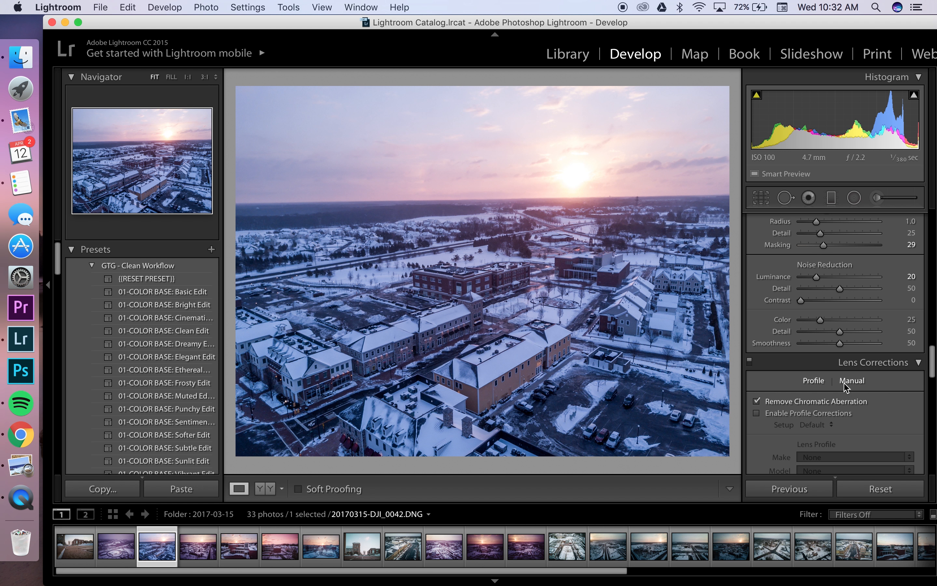
# Step: Apply the Auto Upright transform to correct the photo's perspective
pyautogui.scroll(2, 868, 390)
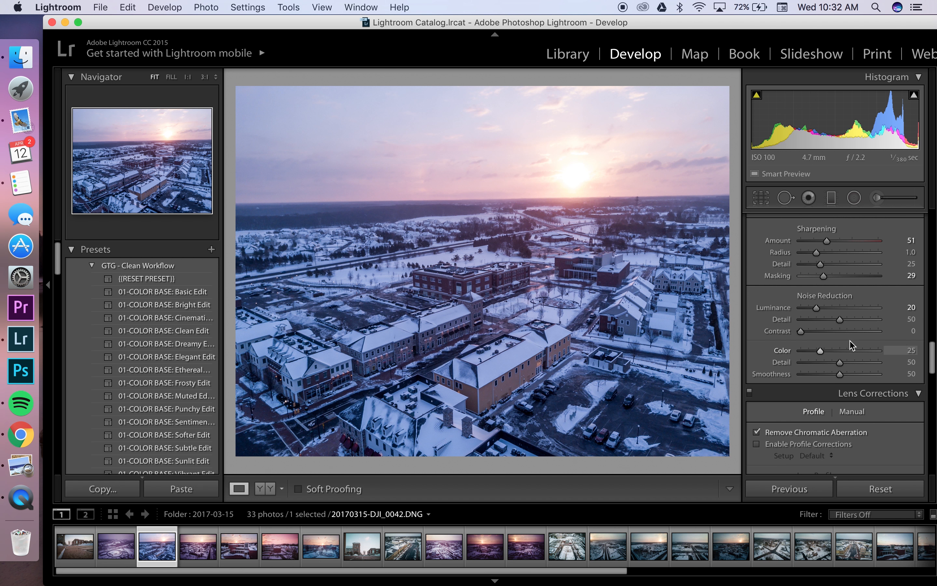
pyautogui.scroll(4, 850, 387)
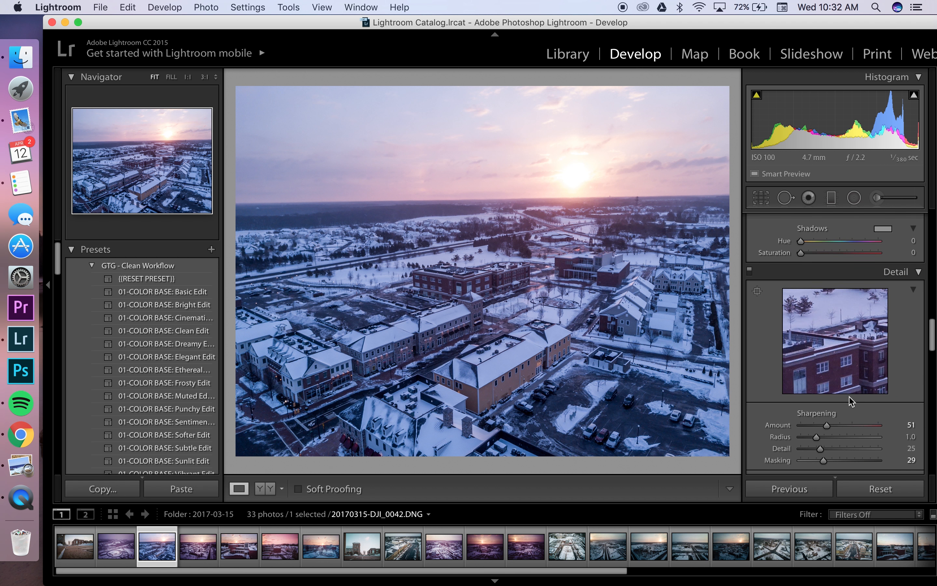
pyautogui.scroll(-3, 850, 401)
pyautogui.scroll(-12, 849, 398)
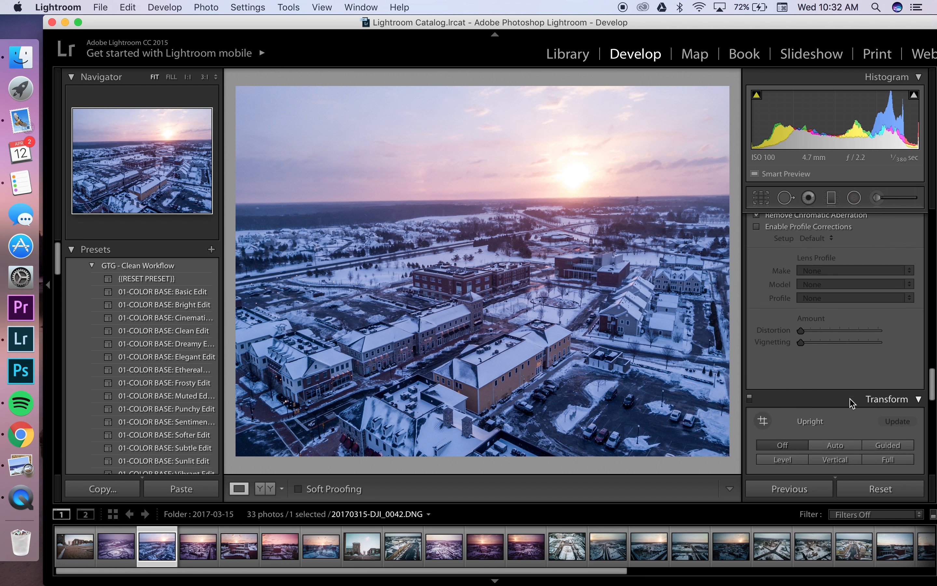
pyautogui.click(835, 376)
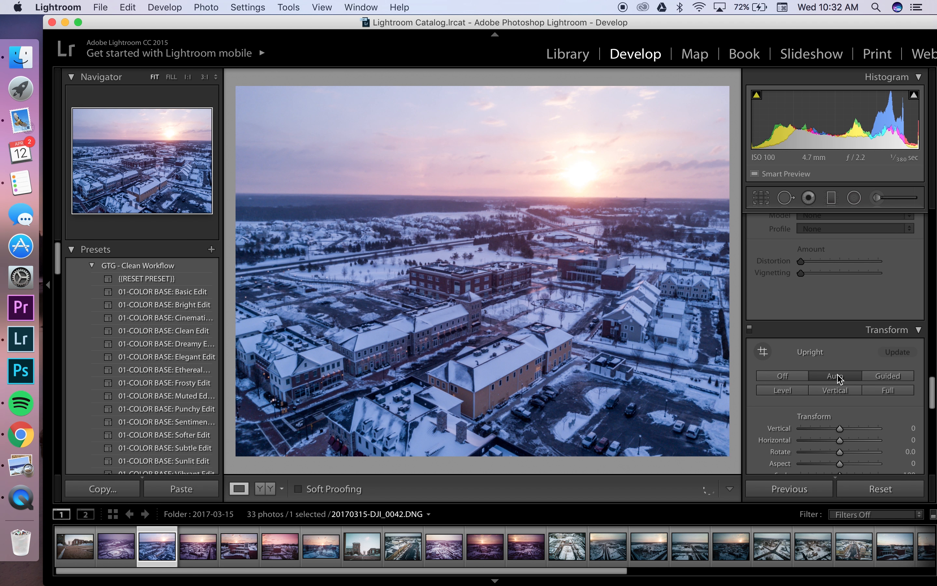
# Step: Straighten the photo by rotating the crop to an angle of −0.33 and apply it
pyautogui.click(768, 198)
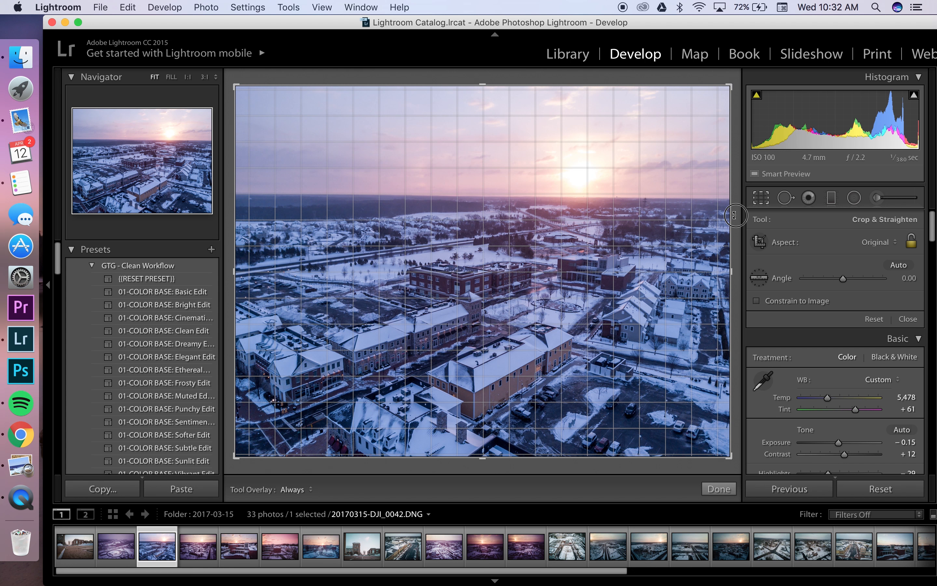
pyautogui.moveTo(735, 216); pyautogui.dragTo(736, 214)
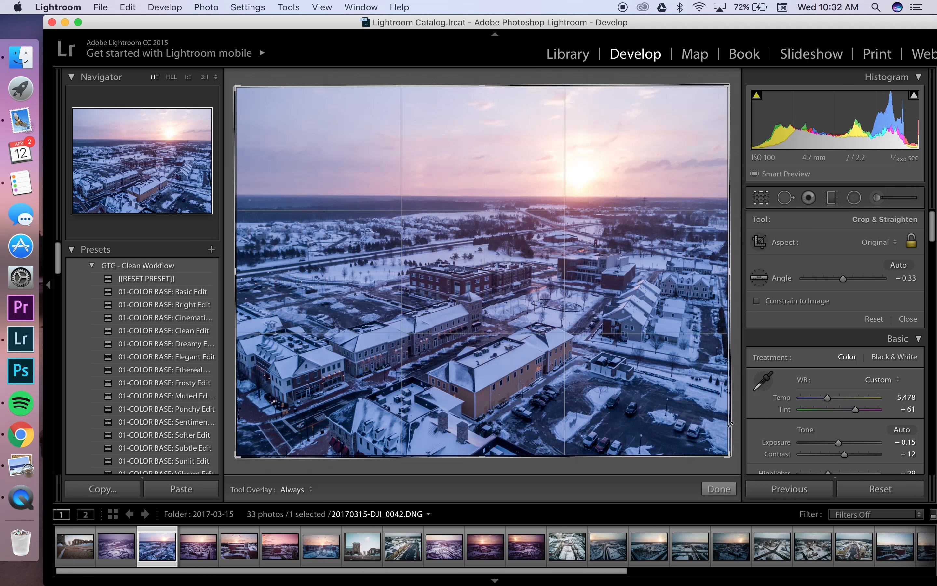
pyautogui.click(725, 489)
# Step: Crop away a strip along the photo's bottom edge, keeping its full width, and apply the crop
pyautogui.click(762, 199)
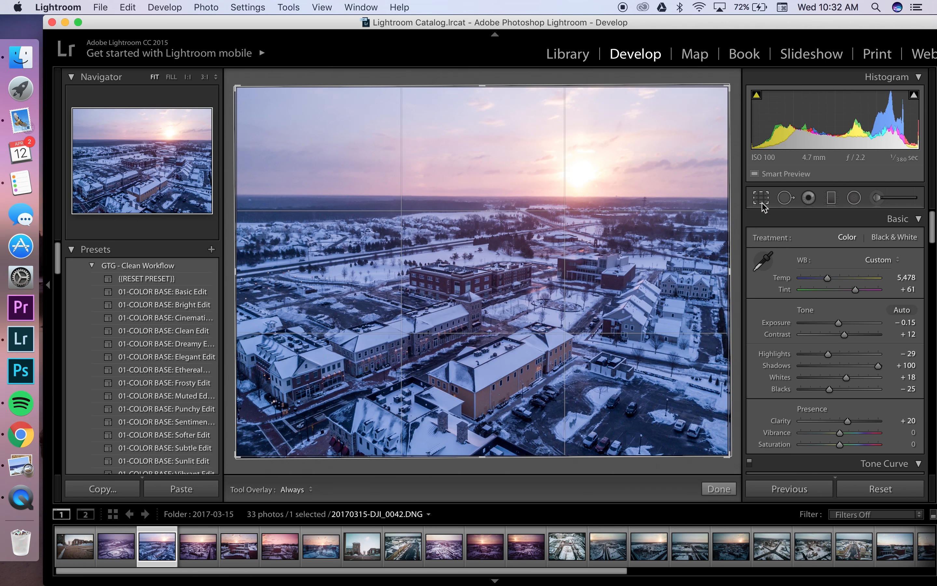
pyautogui.moveTo(685, 454); pyautogui.dragTo(688, 435)
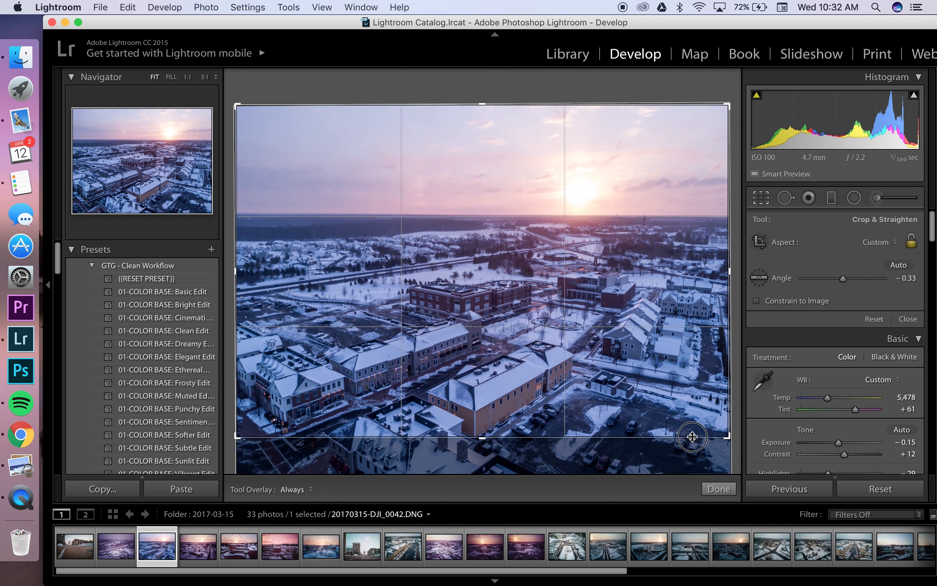
pyautogui.click(721, 489)
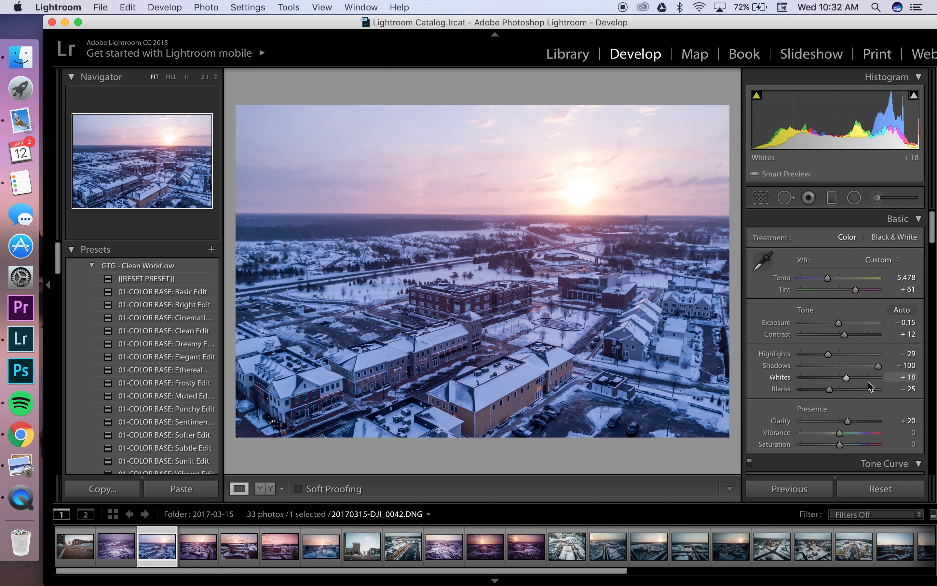
# Step: Level the horizon by rotating the crop to an angle of −0.86 and apply it
pyautogui.click(761, 197)
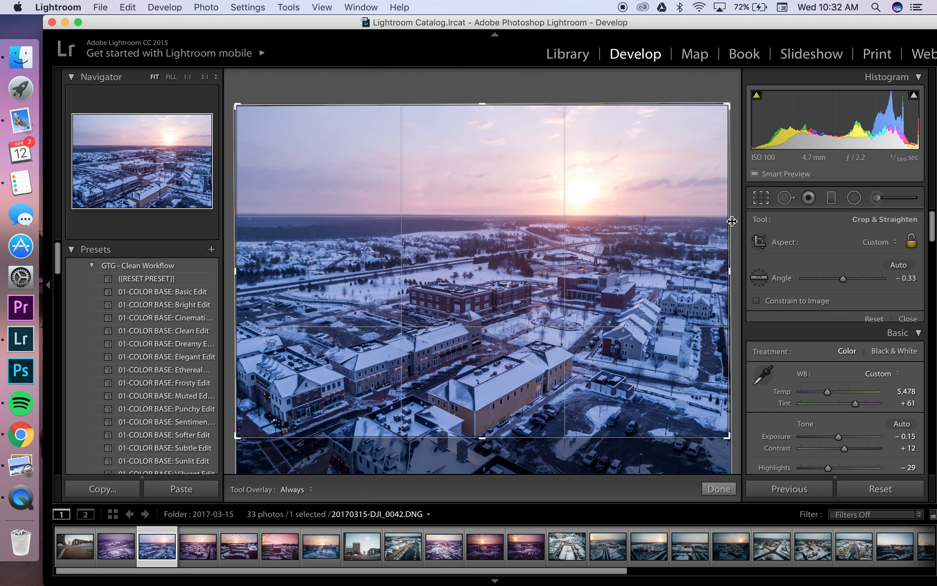
pyautogui.moveTo(737, 224); pyautogui.dragTo(738, 218)
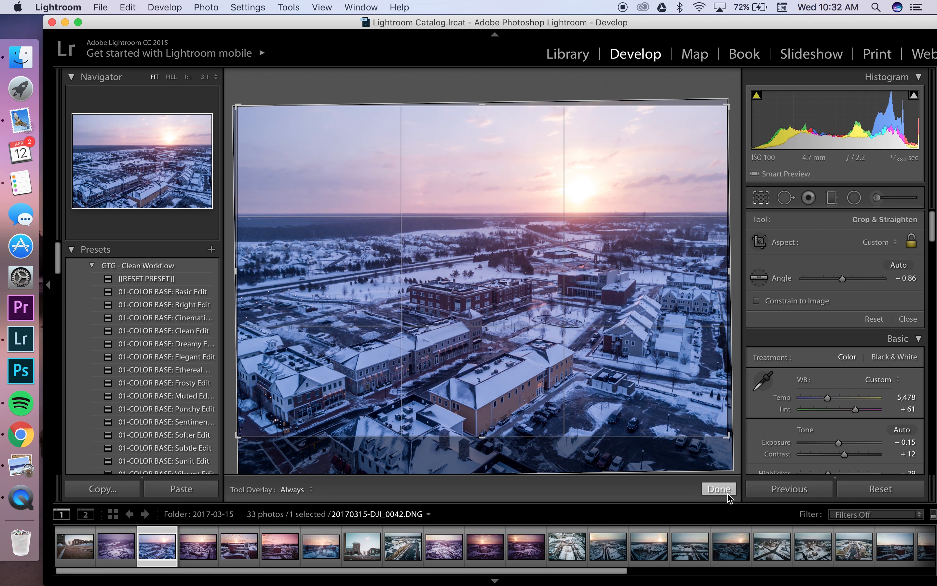
pyautogui.click(717, 489)
# Step: Raise Saturation slightly and set the tone curve's point curve to Medium Contrast
pyautogui.scroll(-2, 843, 377)
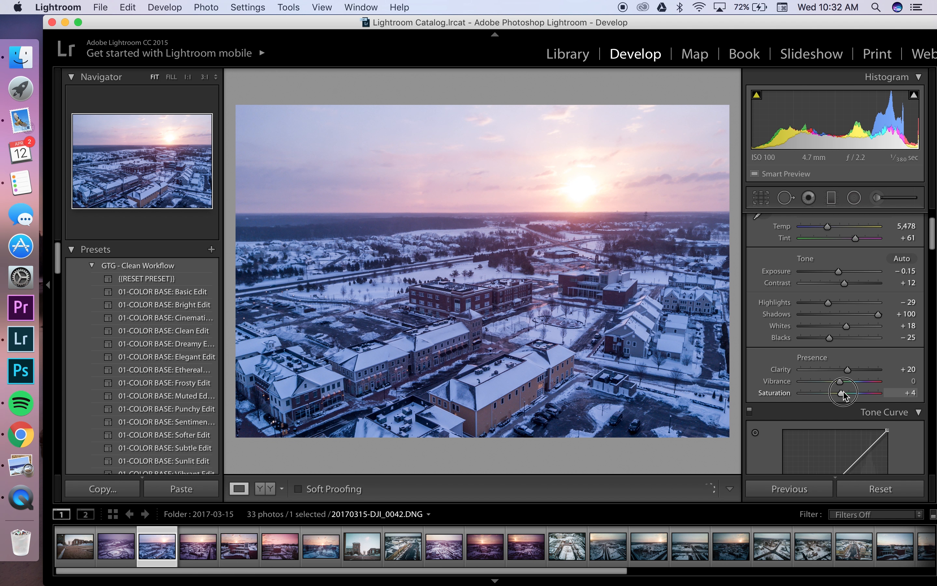
pyautogui.scroll(-8, 846, 384)
pyautogui.click(822, 357)
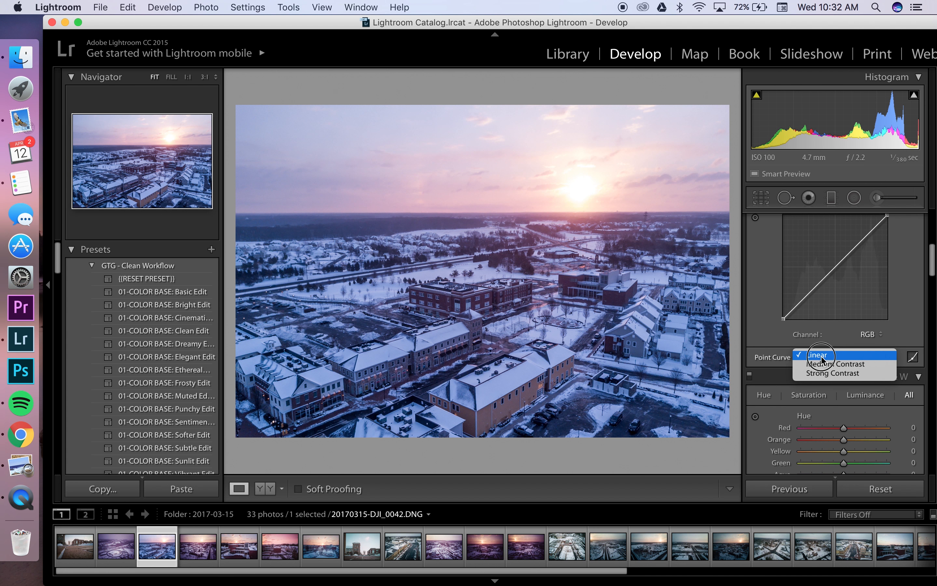
pyautogui.click(832, 364)
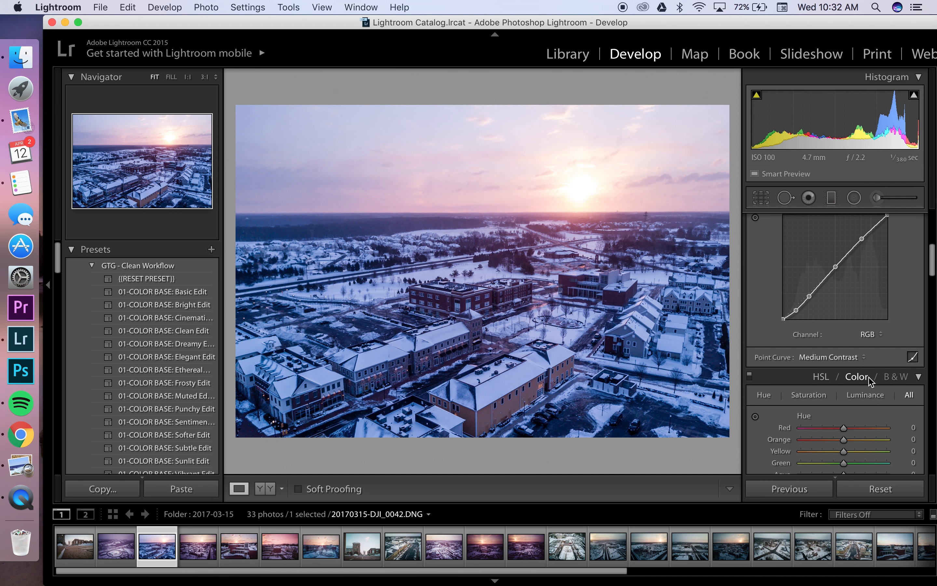
# Step: Shift the Blue hue to +33 in the HSL adjustments
pyautogui.scroll(-4, 869, 377)
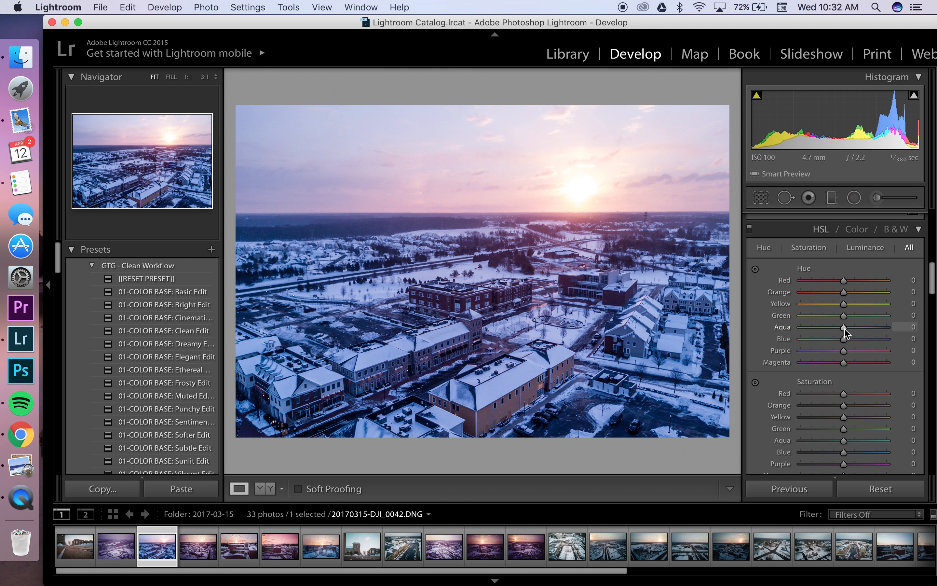
pyautogui.moveTo(844, 337); pyautogui.dragTo(858, 341)
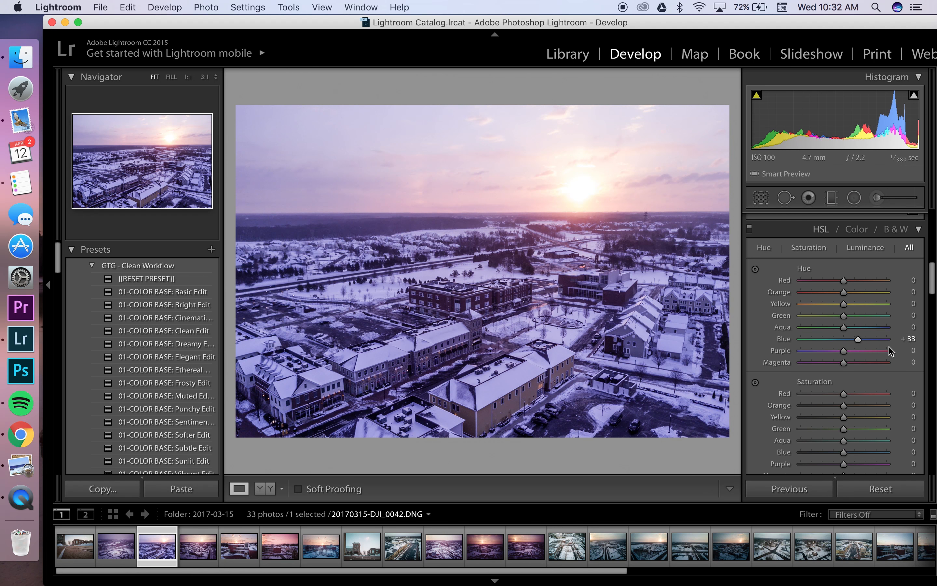
pyautogui.scroll(-3, 864, 367)
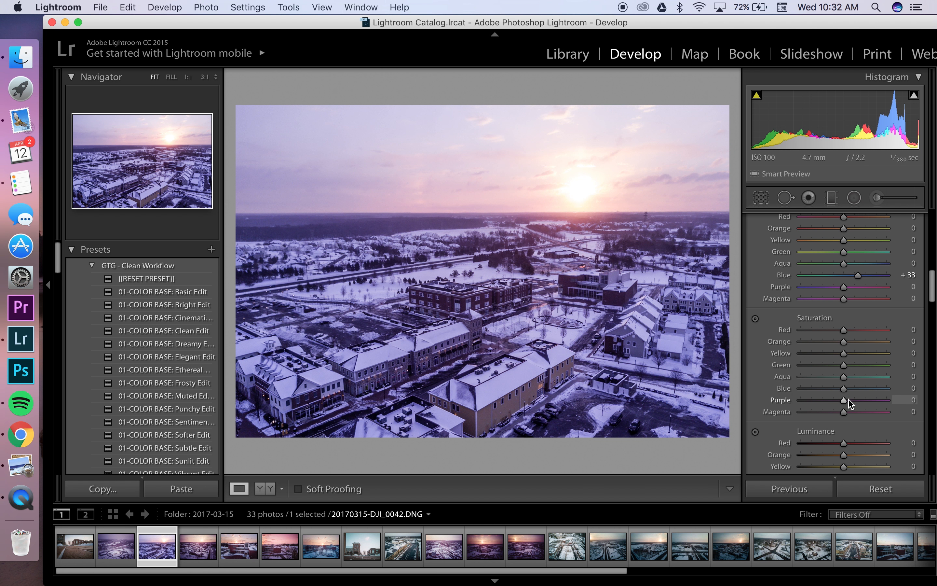
pyautogui.moveTo(849, 402); pyautogui.dragTo(844, 403)
# Step: Split-tone the shadows with a purple tint of hue 277 and saturation 16
pyautogui.scroll(-6, 881, 378)
pyautogui.scroll(-5, 881, 377)
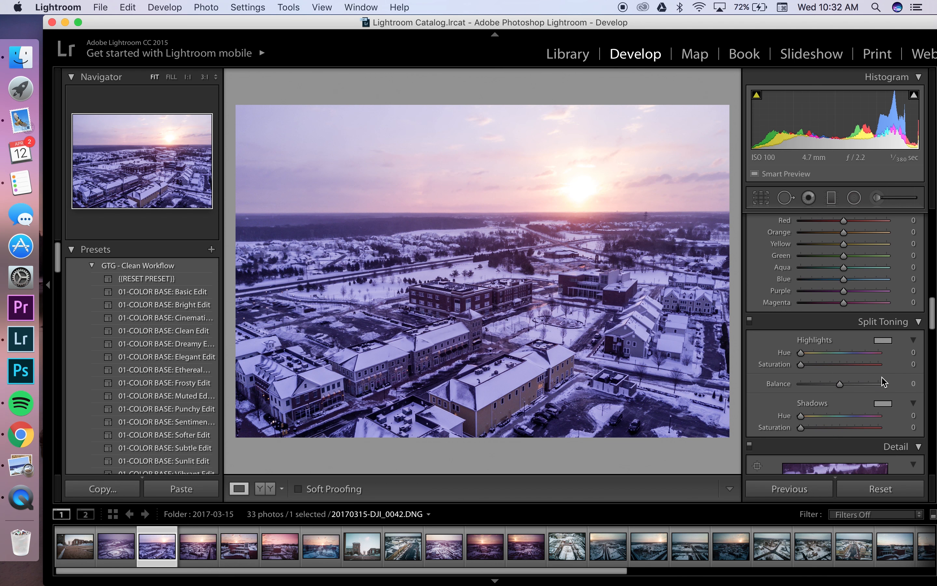
pyautogui.click(882, 404)
pyautogui.click(793, 452)
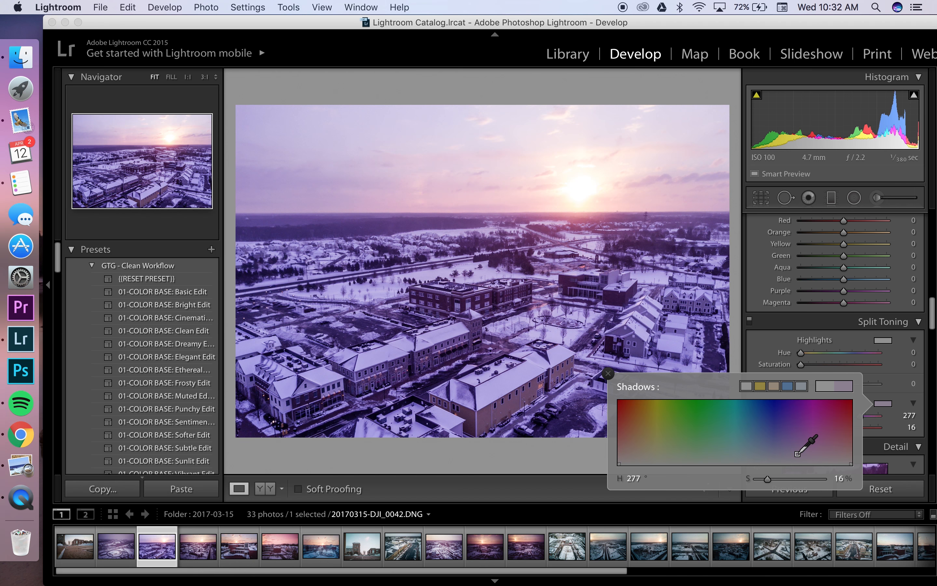
pyautogui.click(608, 374)
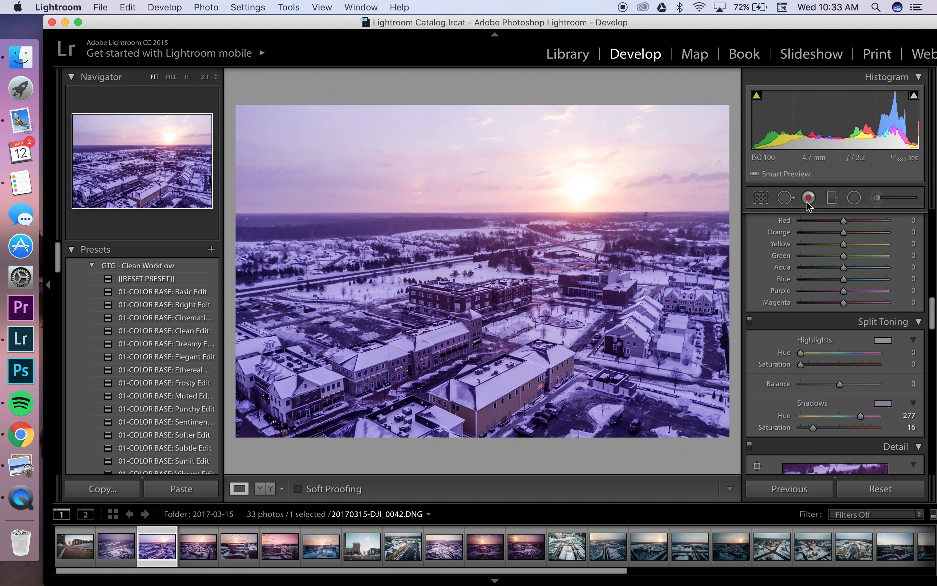
# Step: Draw a nearly horizontal graduated filter over the sky, fading out just below the horizon
pyautogui.click(830, 201)
pyautogui.moveTo(516, 188); pyautogui.dragTo(516, 233)
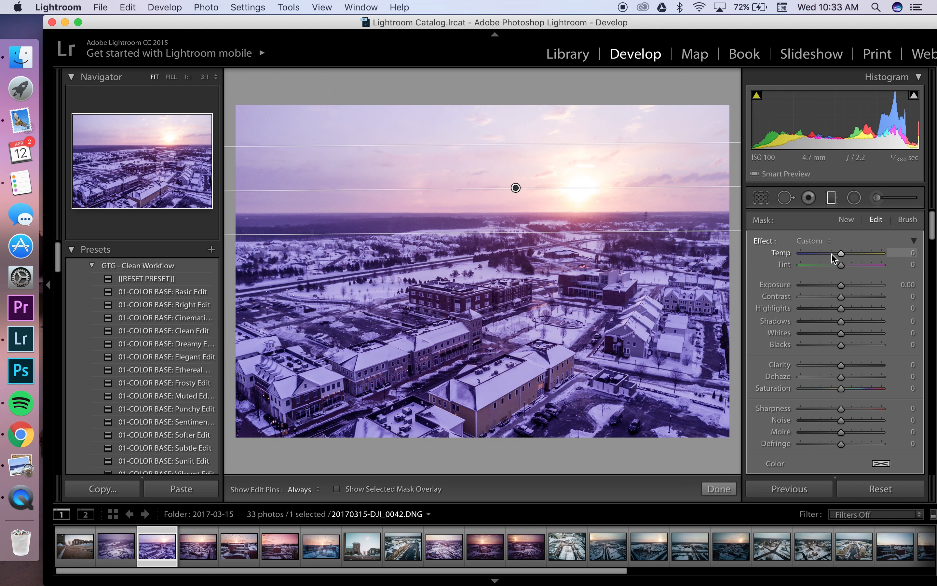
# Step: Give the sky's graduated filter Temp −22 and Exposure −0.86, and pull its fade up so it ends at the horizon
pyautogui.moveTo(843, 257); pyautogui.dragTo(831, 290)
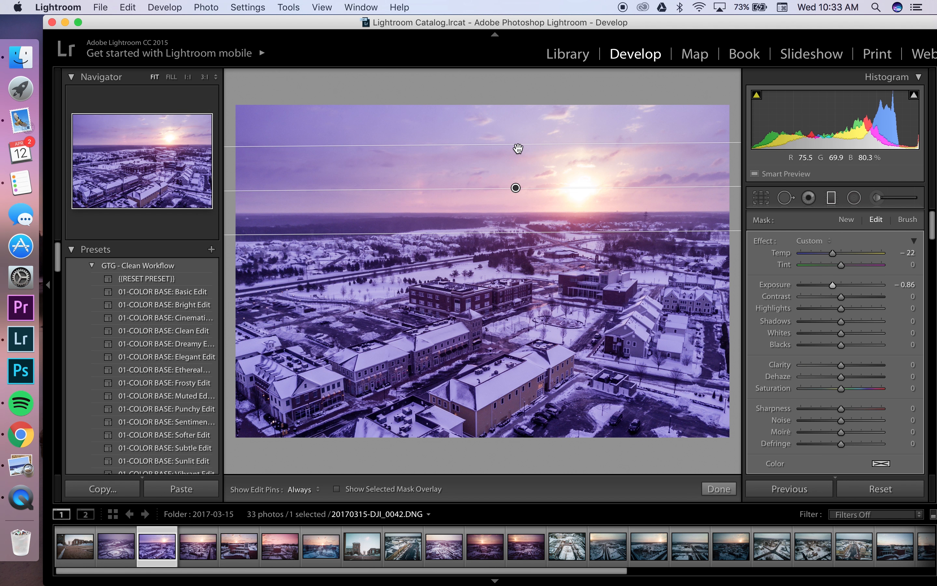
pyautogui.moveTo(518, 149); pyautogui.dragTo(515, 140)
pyautogui.moveTo(523, 228); pyautogui.dragTo(516, 178)
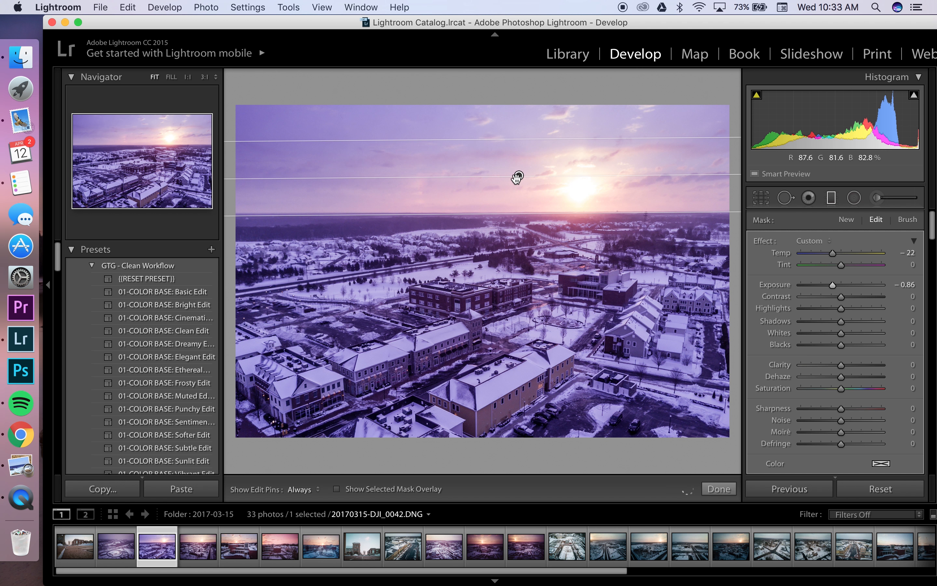
# Step: Set the sky filter's Exposure to −1.02, Contrast to 11 and Clarity to 43, and extend its fade slightly below the horizon
pyautogui.moveTo(831, 289); pyautogui.dragTo(846, 297)
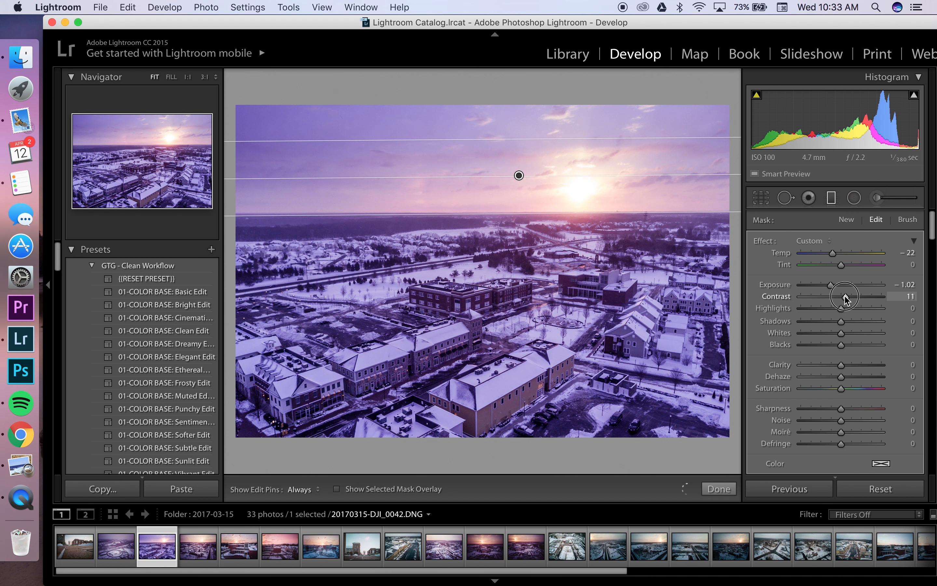
pyautogui.moveTo(841, 365); pyautogui.dragTo(855, 368)
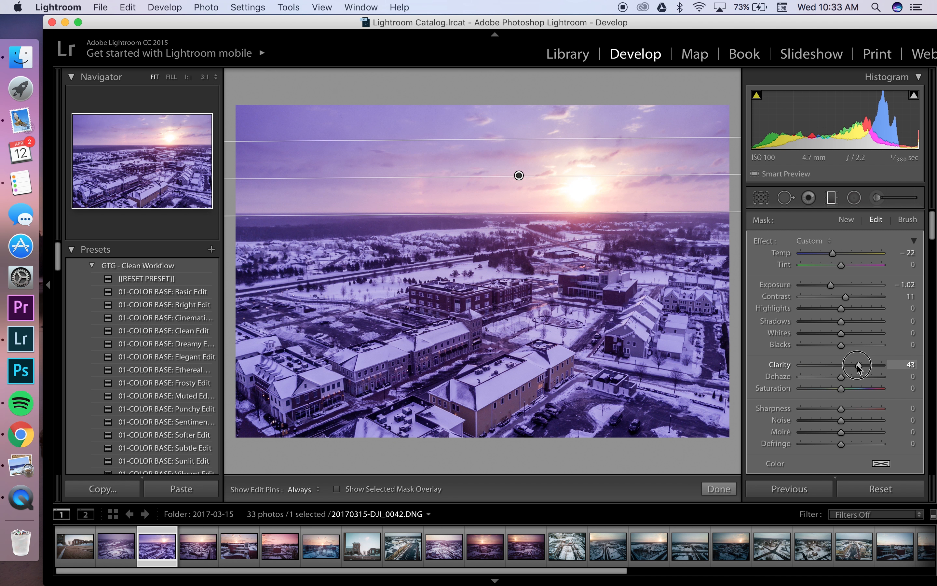
pyautogui.moveTo(517, 212); pyautogui.dragTo(522, 225)
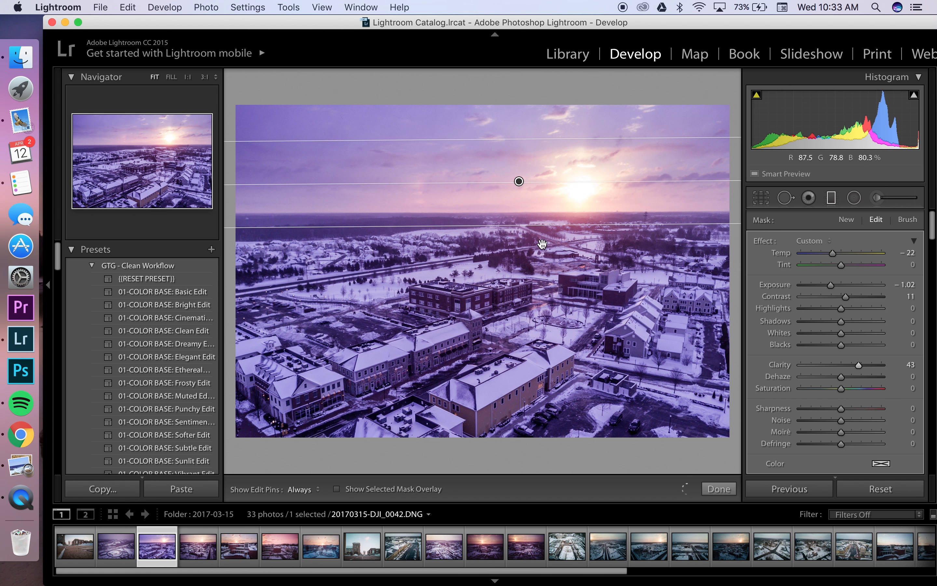
pyautogui.click(706, 486)
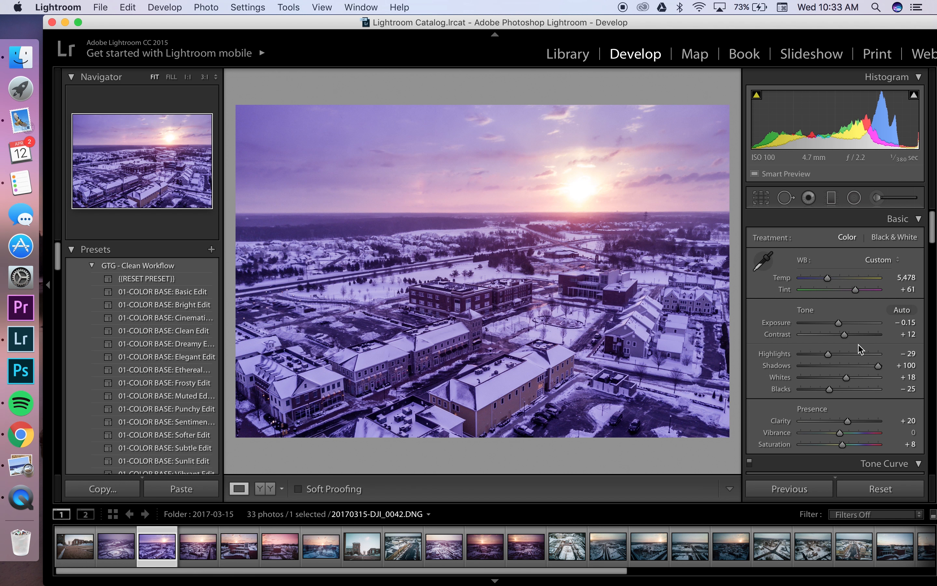
# Step: Add a subtle dark post-crop vignette with an Amount of −12
pyautogui.scroll(-10, 865, 360)
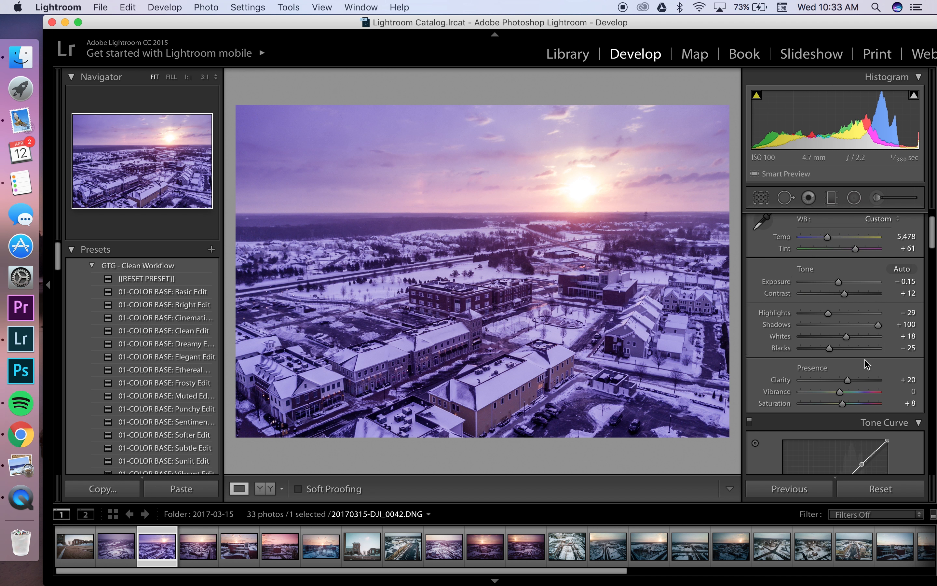
pyautogui.scroll(-8, 865, 365)
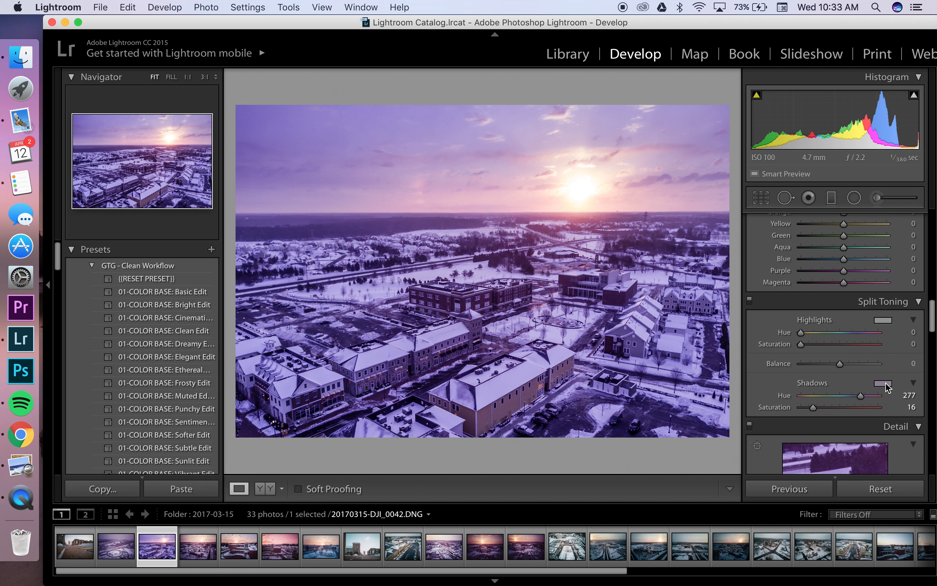
pyautogui.scroll(-5, 886, 386)
pyautogui.scroll(-4, 886, 384)
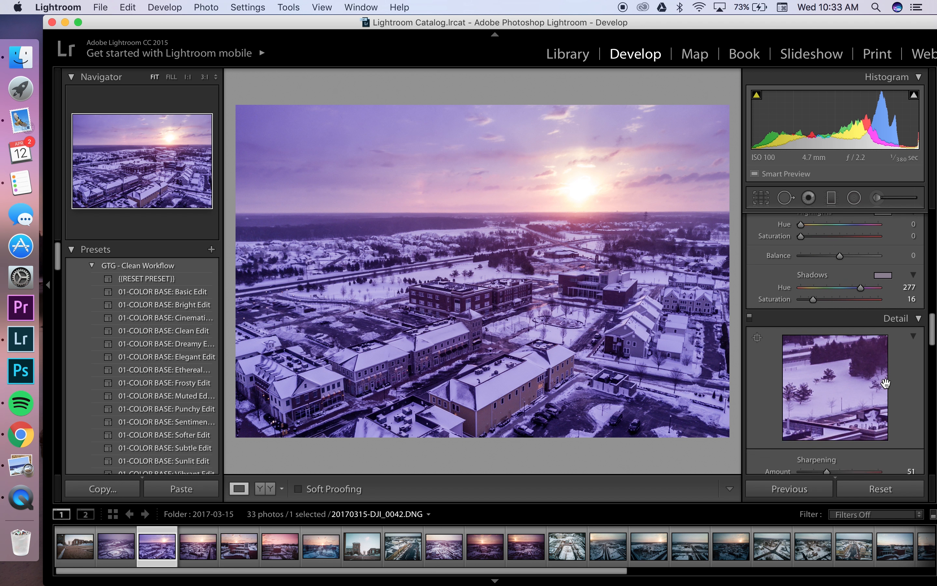
pyautogui.scroll(-4, 848, 395)
pyautogui.scroll(-10, 850, 404)
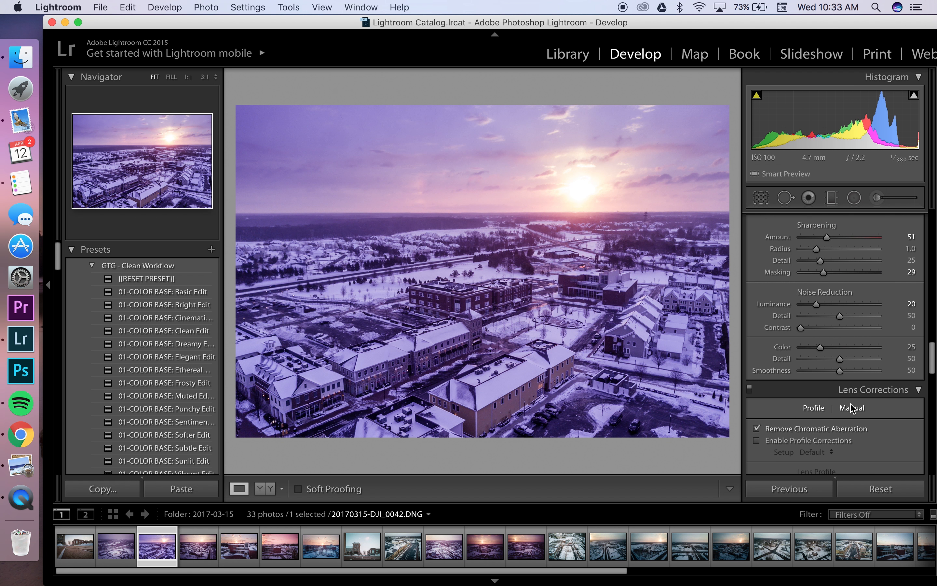
pyautogui.scroll(-6, 850, 407)
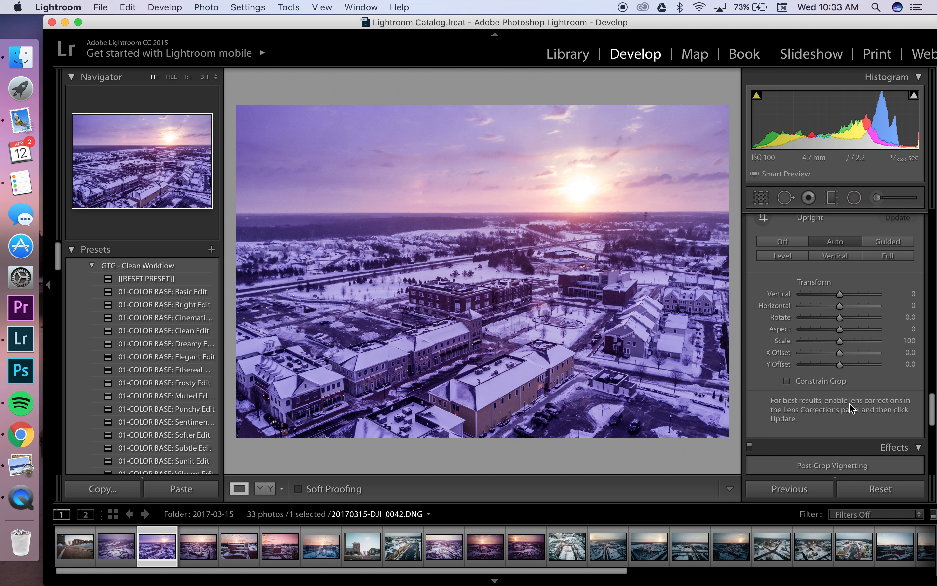
pyautogui.moveTo(839, 403); pyautogui.dragTo(834, 404)
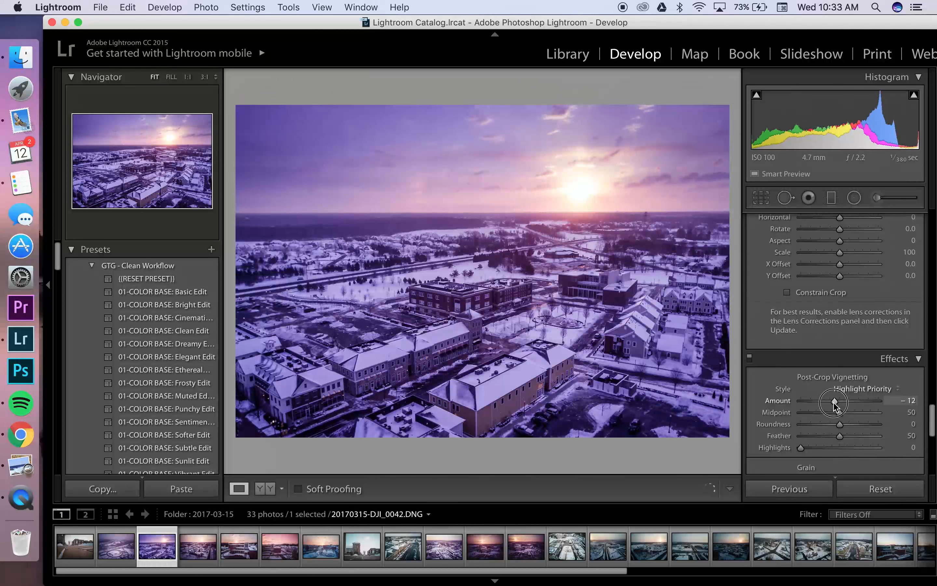
# Step: Draw a radial filter over the brick buildings and central plaza, with Exposure about 0.52 and the mask inverted to brighten the inside
pyautogui.click(854, 197)
pyautogui.moveTo(550, 307); pyautogui.dragTo(663, 367)
pyautogui.moveTo(843, 286); pyautogui.dragTo(847, 284)
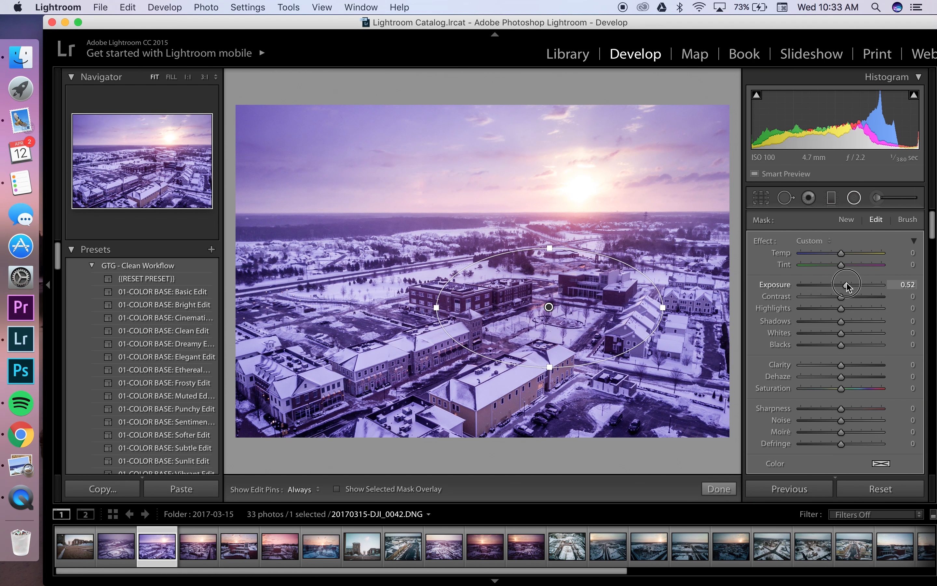
pyautogui.scroll(-5, 889, 408)
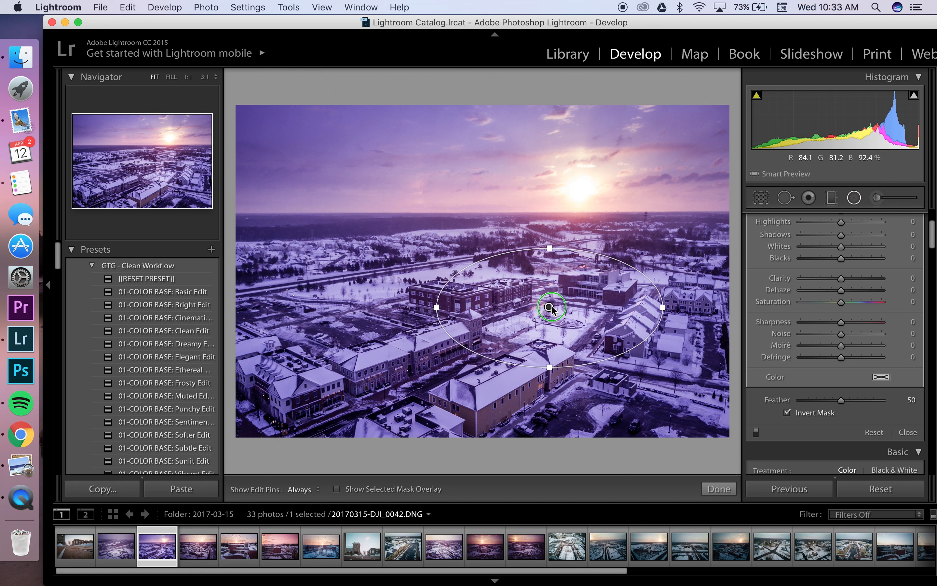
# Step: Duplicate the radial filter onto the foreground street, flatten it and rotate it to follow the row of buildings
pyautogui.rightClick(552, 308)
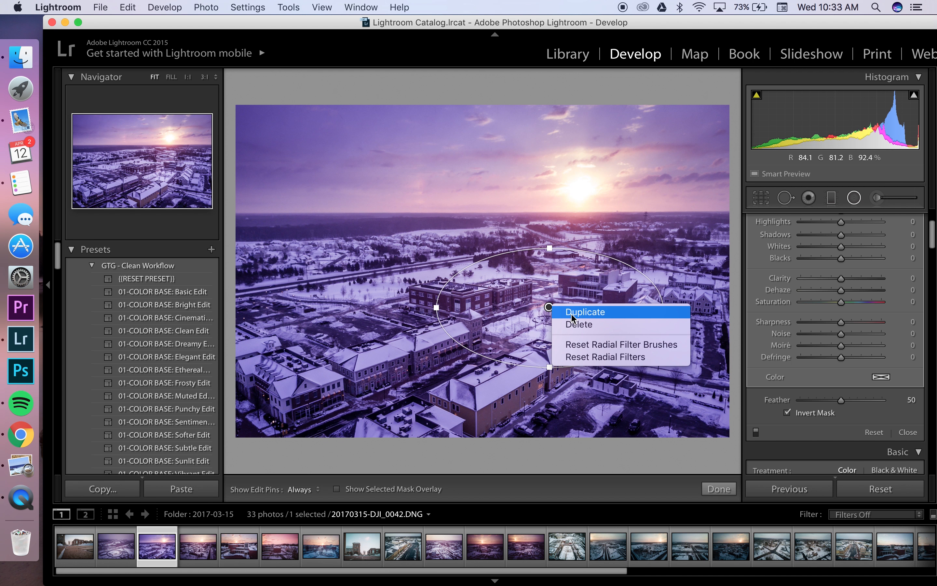
pyautogui.click(567, 311)
pyautogui.moveTo(540, 307); pyautogui.dragTo(417, 371)
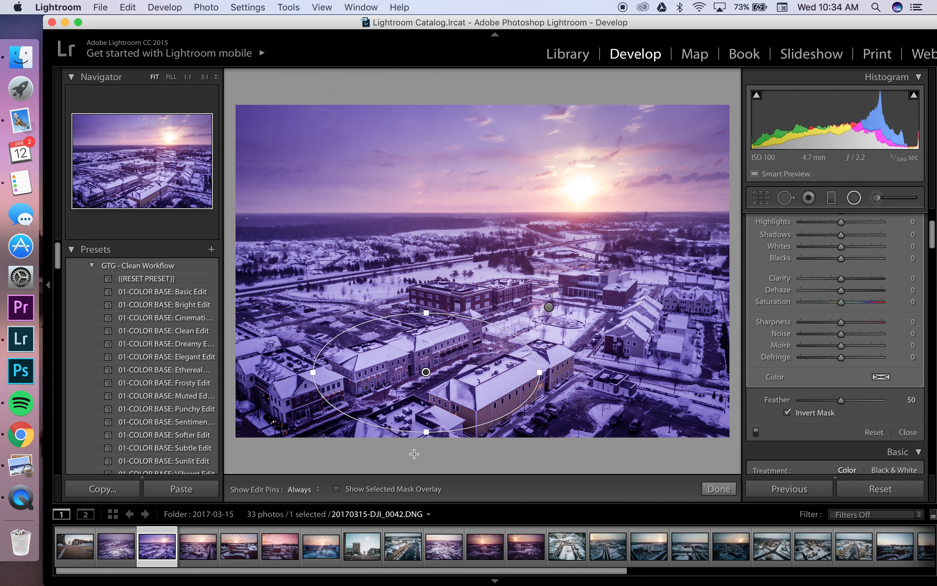
pyautogui.moveTo(426, 431); pyautogui.dragTo(426, 417)
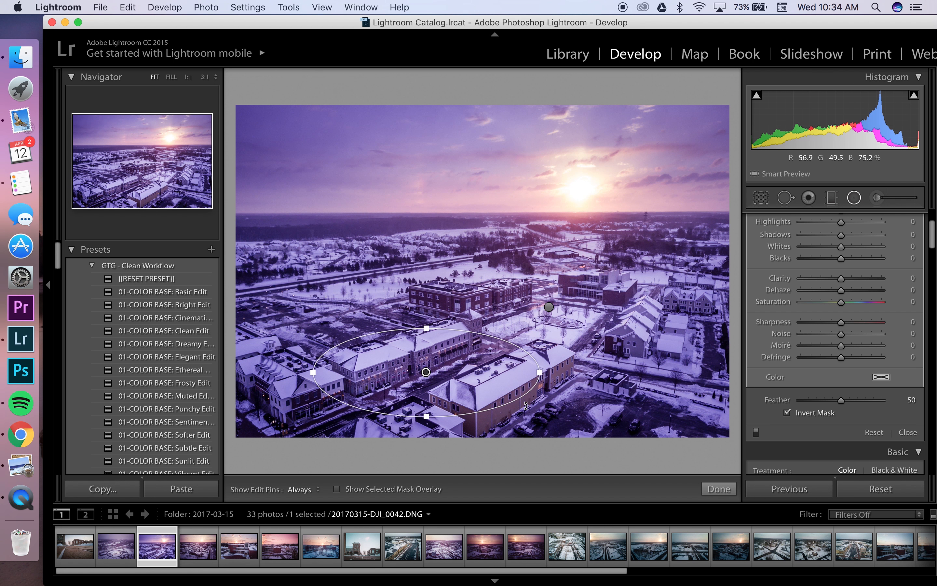
pyautogui.moveTo(526, 405); pyautogui.dragTo(553, 359)
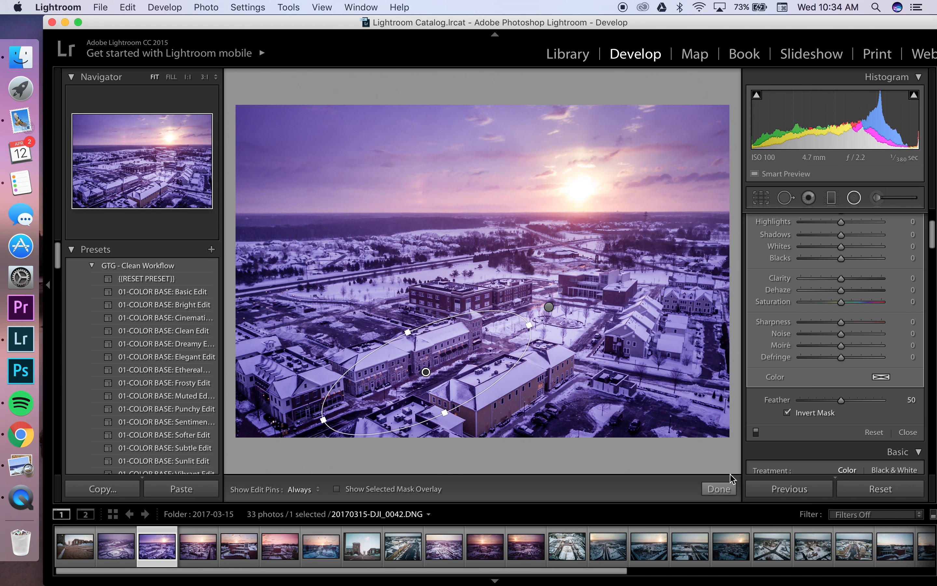
pyautogui.click(718, 489)
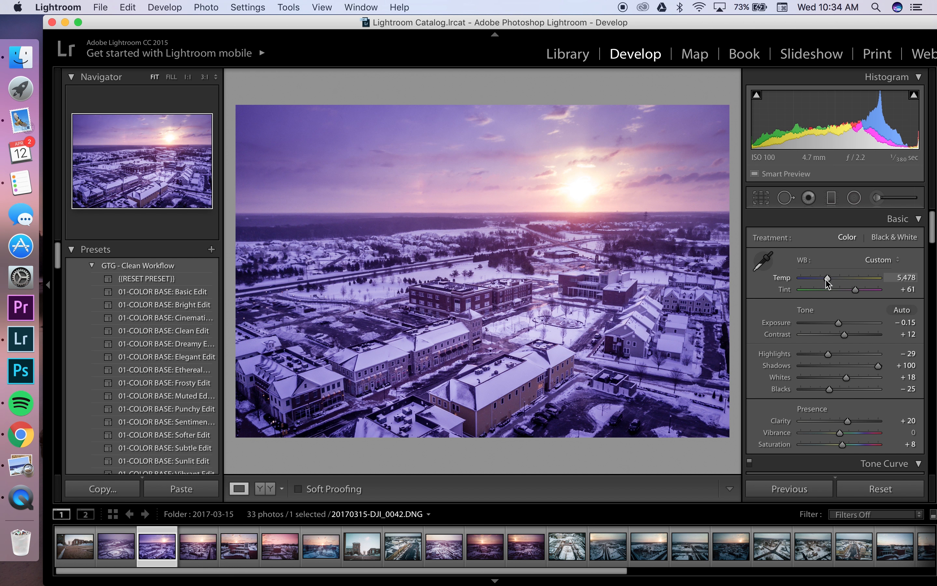
# Step: Warm the overall white balance to a temperature of 6,043
pyautogui.moveTo(827, 280); pyautogui.dragTo(830, 279)
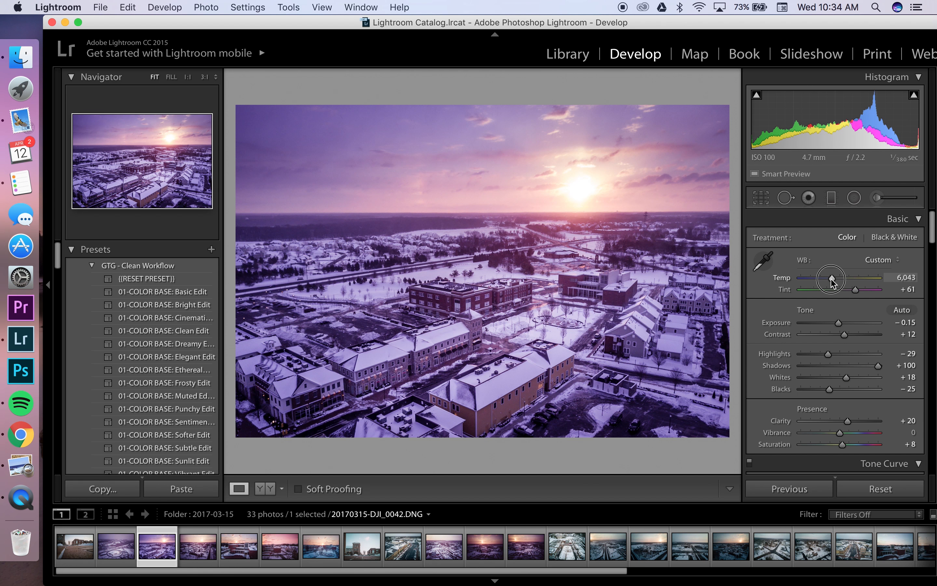
# Step: Paint a short adjustment brush stroke just above the horizon, left of the sun, and warm it with Temp about 92 and Tint 59
pyautogui.click(870, 198)
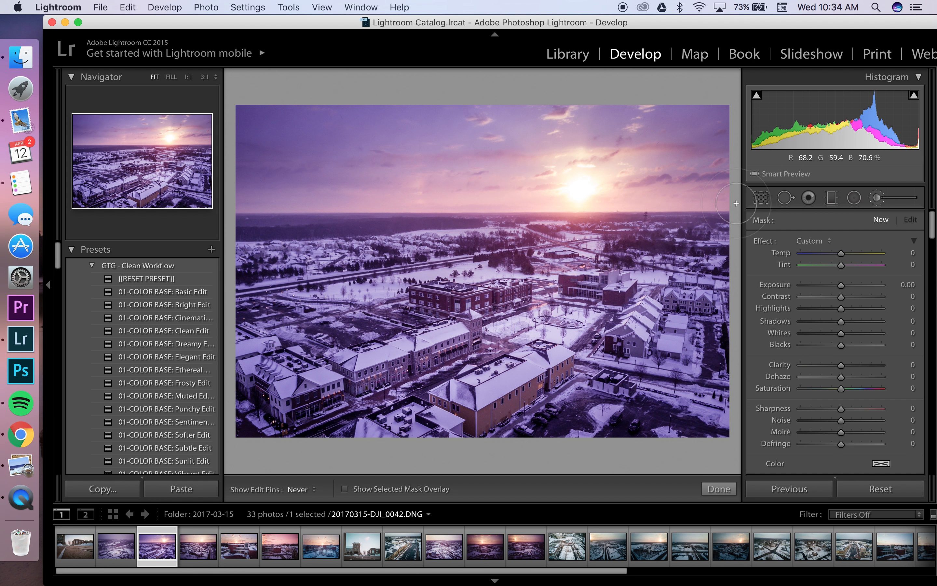
pyautogui.moveTo(345, 200); pyautogui.dragTo(368, 200)
pyautogui.press('h')
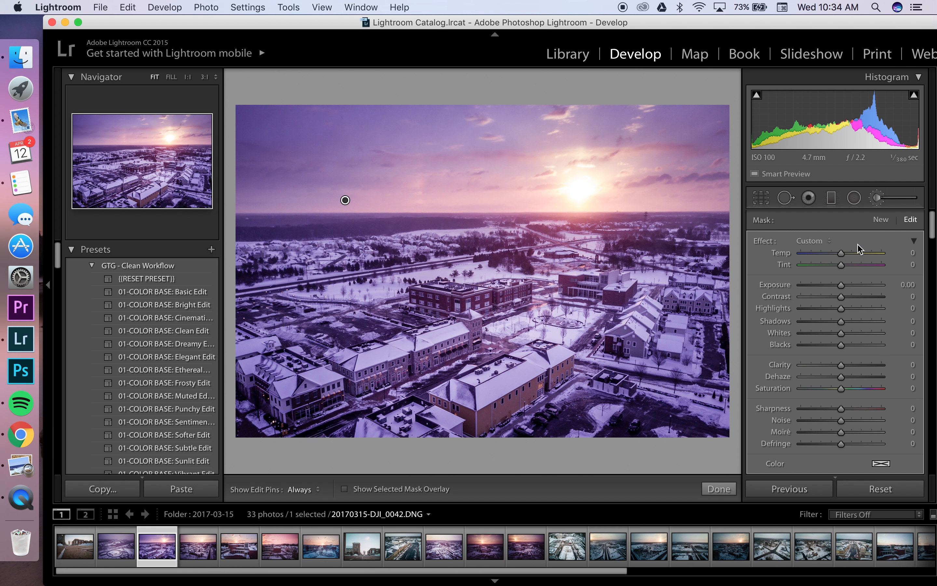
pyautogui.moveTo(844, 256); pyautogui.dragTo(885, 258)
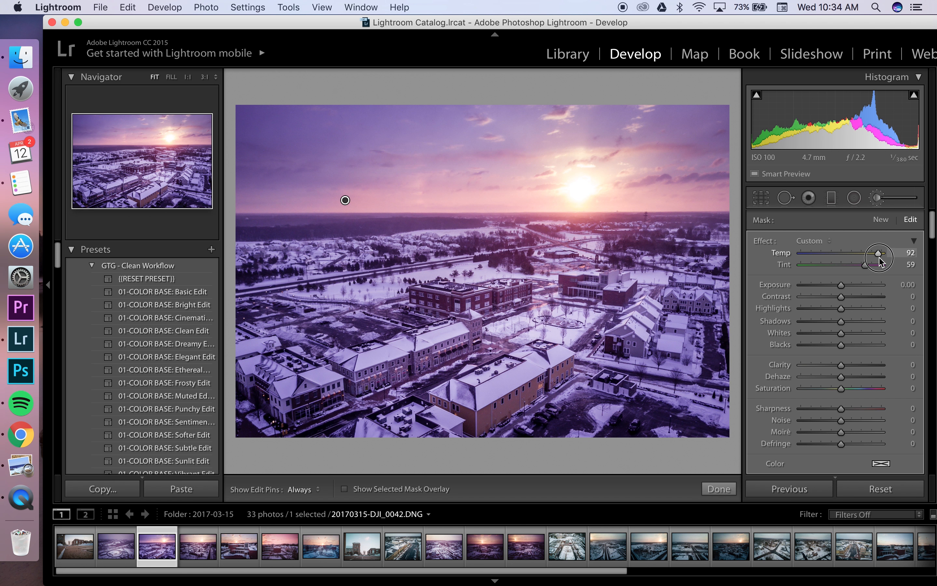
# Step: Draw a second horizontal graduated filter over the upper sky, ending above the horizon, and set its Exposure to −0.39
pyautogui.click(832, 199)
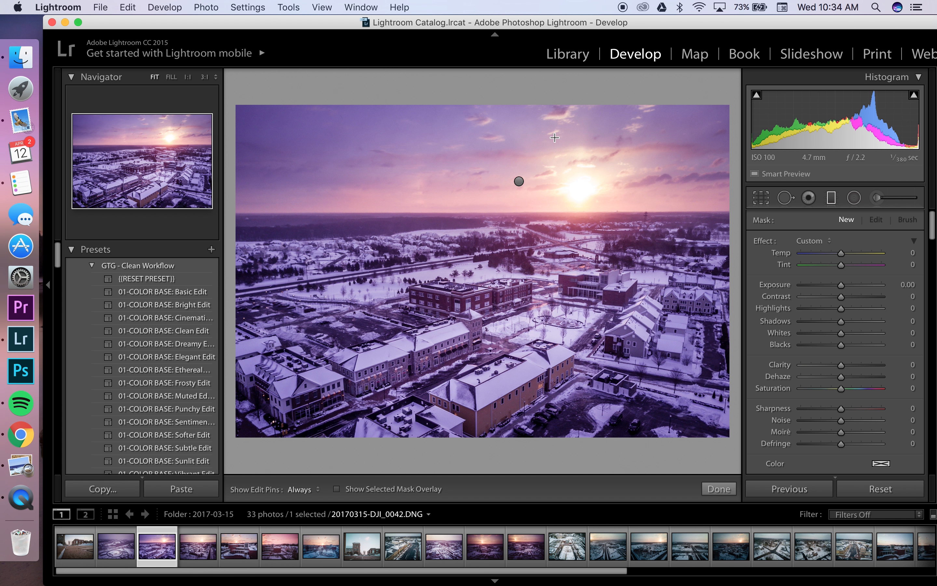
pyautogui.moveTo(515, 132); pyautogui.dragTo(515, 193)
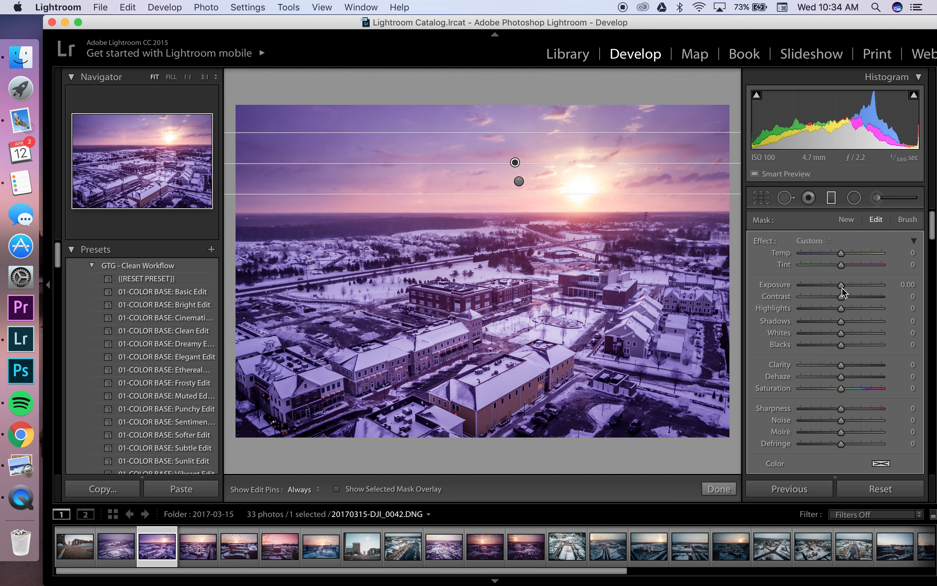
pyautogui.moveTo(843, 293); pyautogui.dragTo(840, 291)
pyautogui.moveTo(837, 287); pyautogui.dragTo(836, 287)
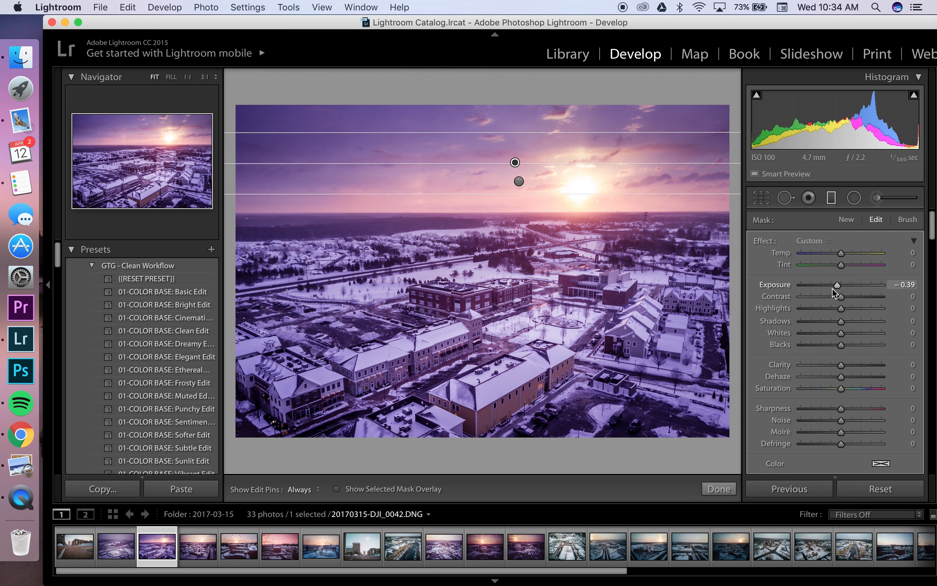
pyautogui.click(728, 491)
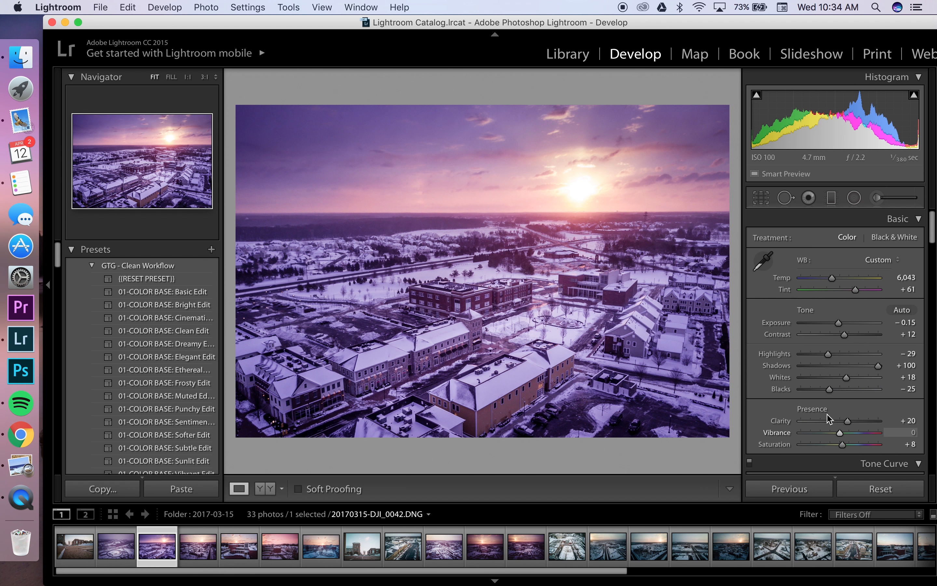
# Step: Set the photo's Highlights to −60 and Exposure to +0.10, and compare the edit with the unedited original
pyautogui.moveTo(827, 353); pyautogui.dragTo(840, 323)
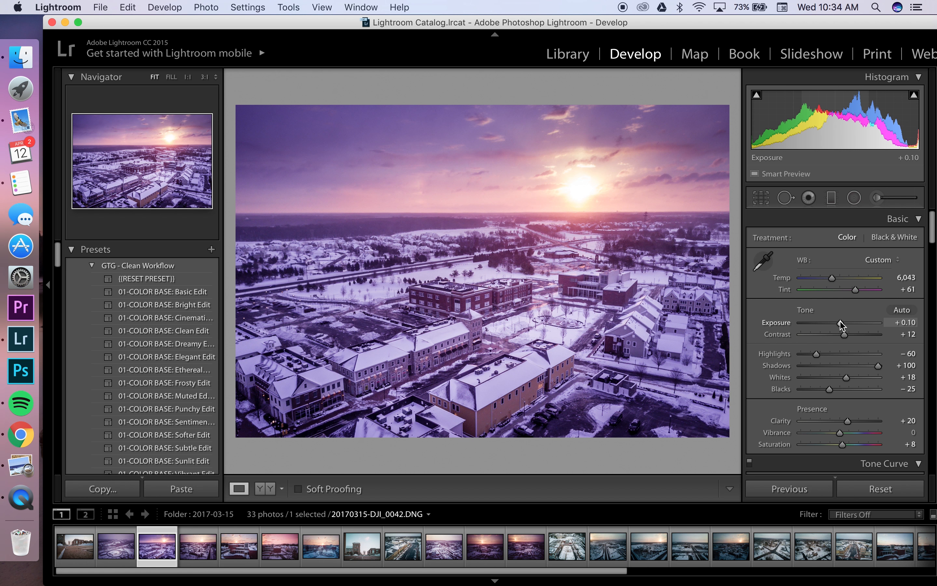
pyautogui.press('\\')
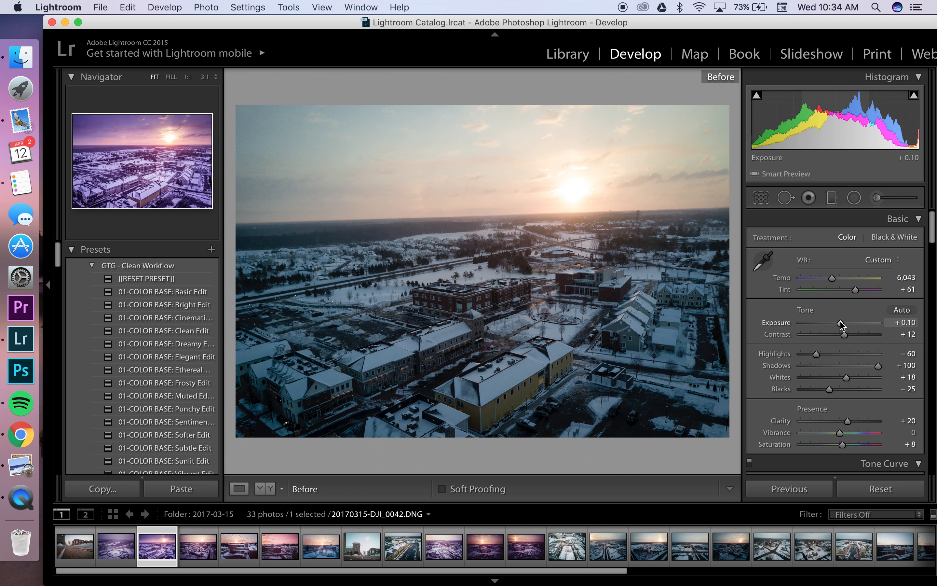
pyautogui.press('\\')
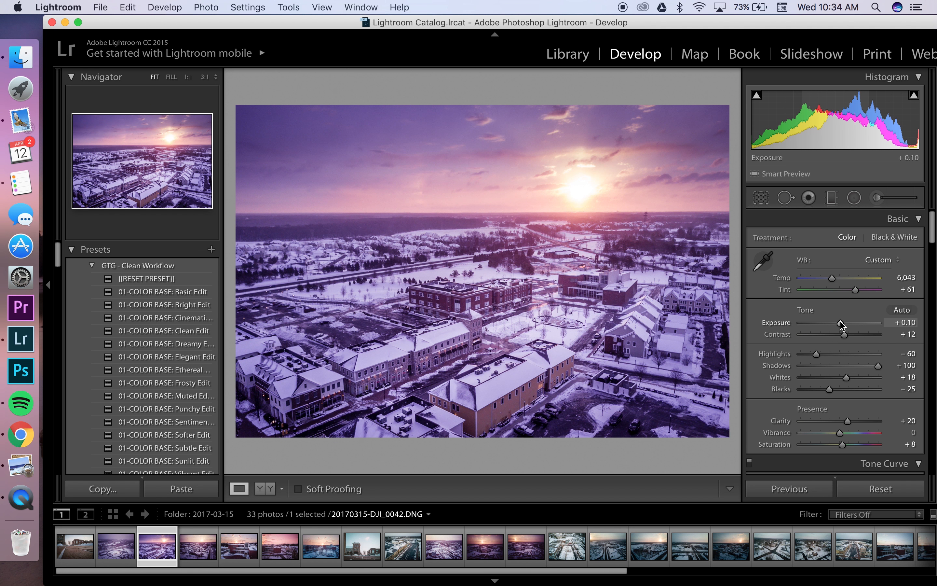
pyautogui.press('\\')
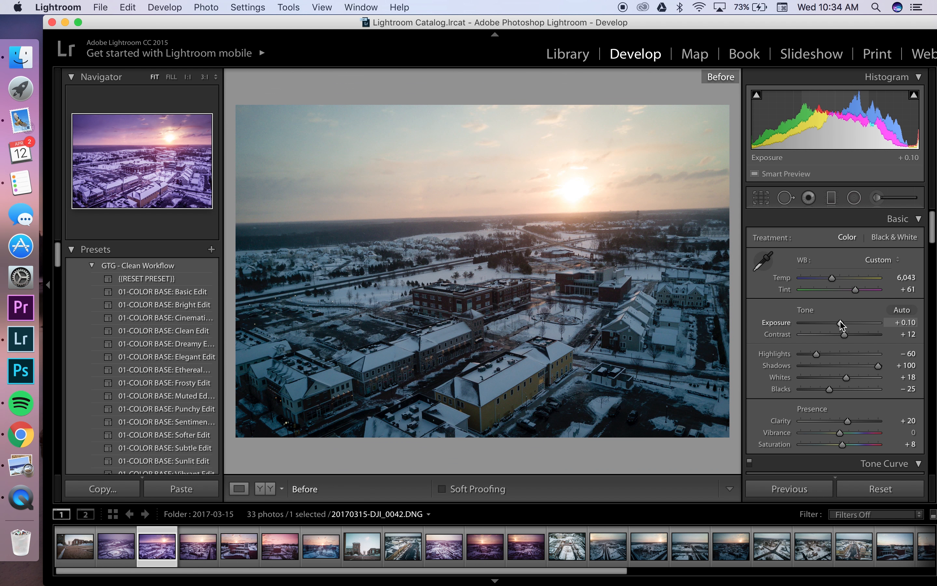
pyautogui.press('\\')
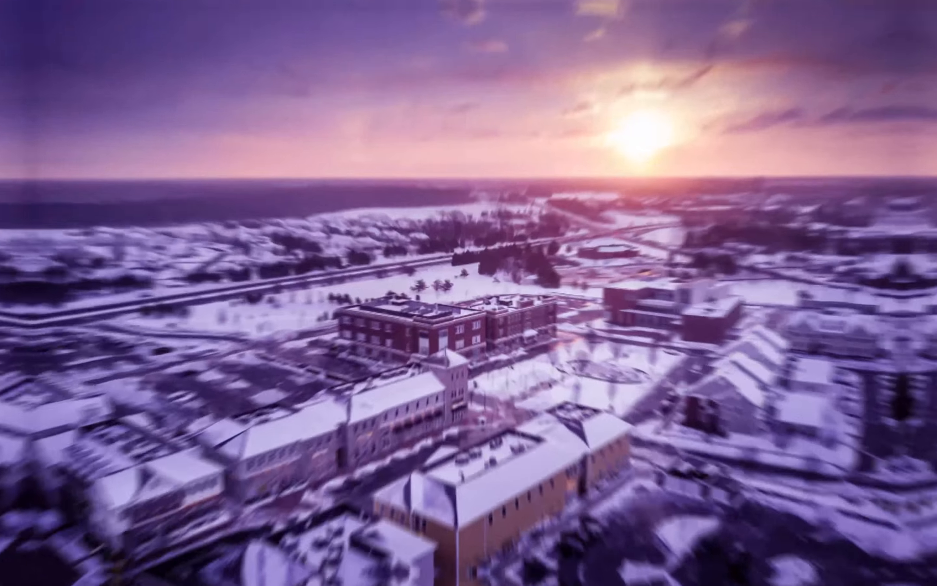